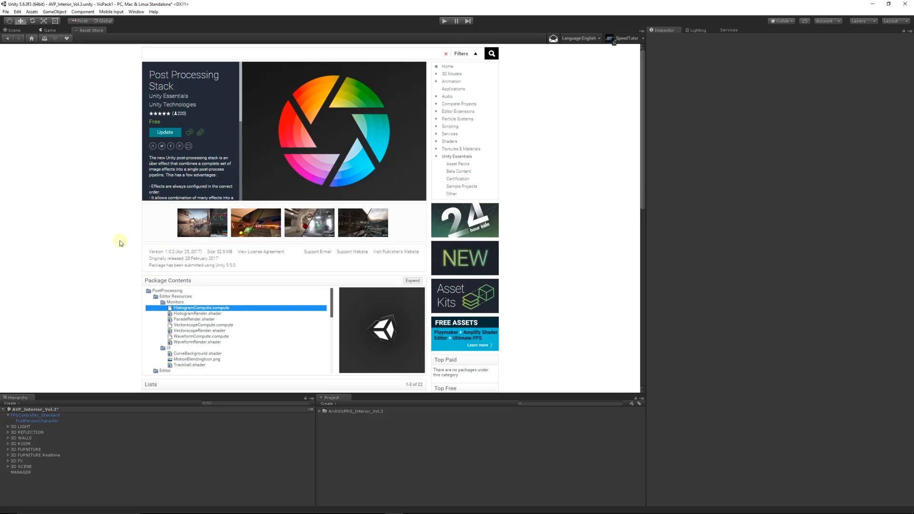
Step: Examine the preview images on the Post Processing Stack asset page
left_click(196, 224)
scroll(126, 240, "down", 1)
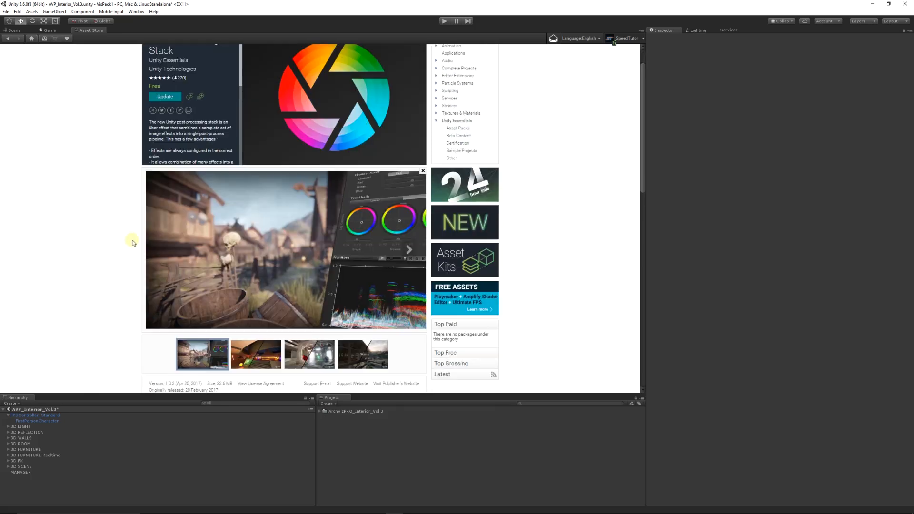
left_click(263, 358)
left_click(317, 351)
left_click(350, 360)
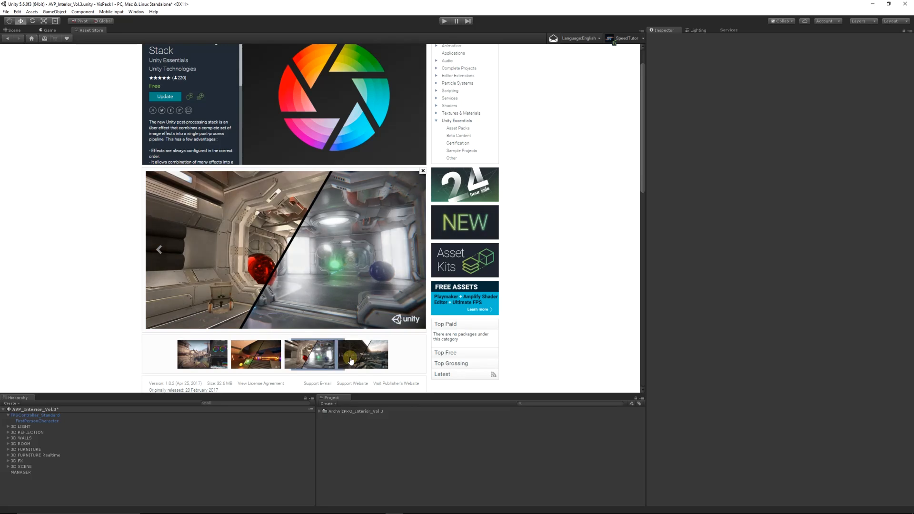
left_click(206, 354)
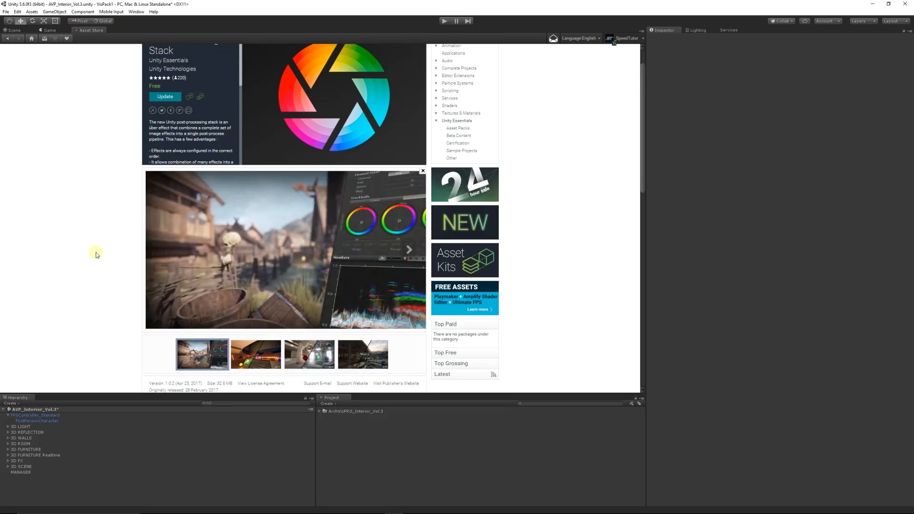
scroll(97, 263, "up", 1)
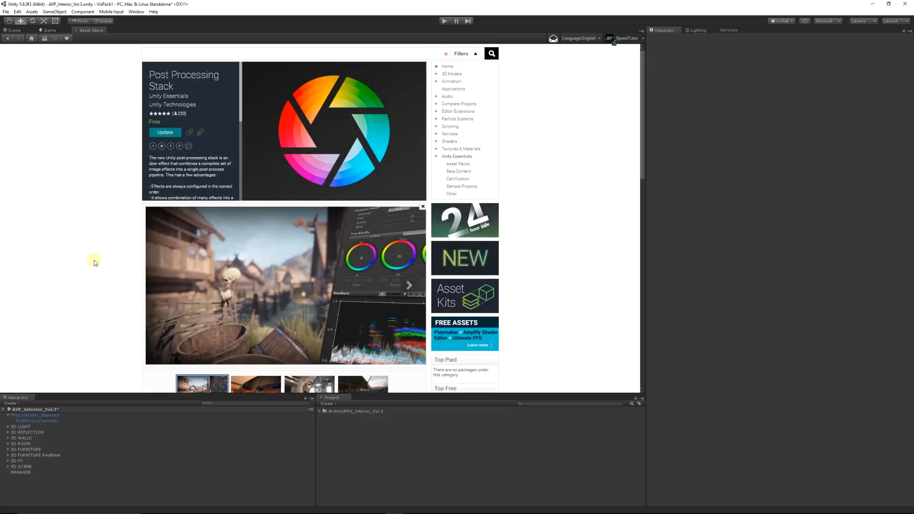
scroll(95, 262, "down", 2)
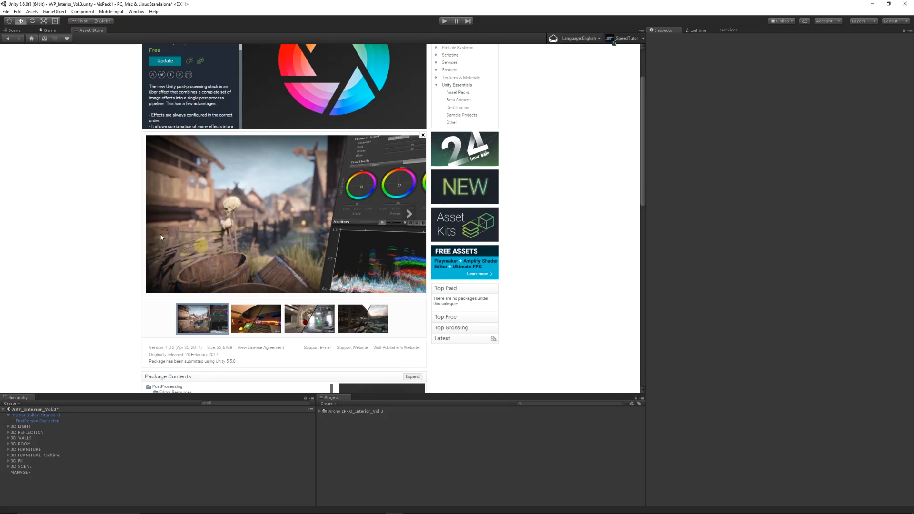
scroll(81, 238, "up", 3)
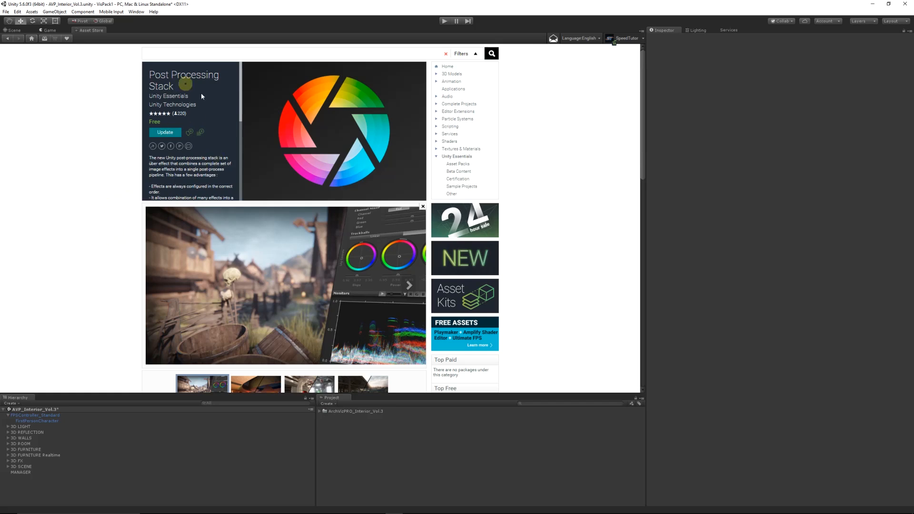
Step: Update the Post Processing Stack package, import all its files into the project, and switch to the Game view
left_click(162, 134)
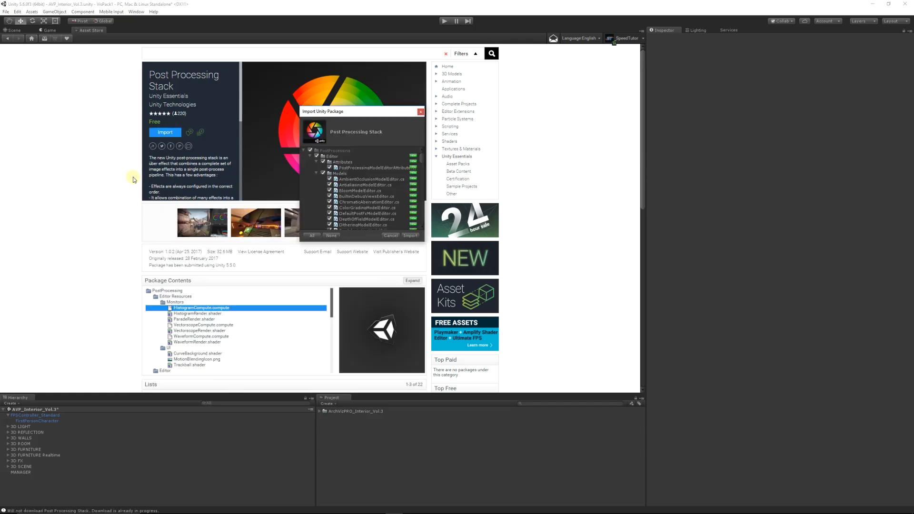
left_click(414, 236)
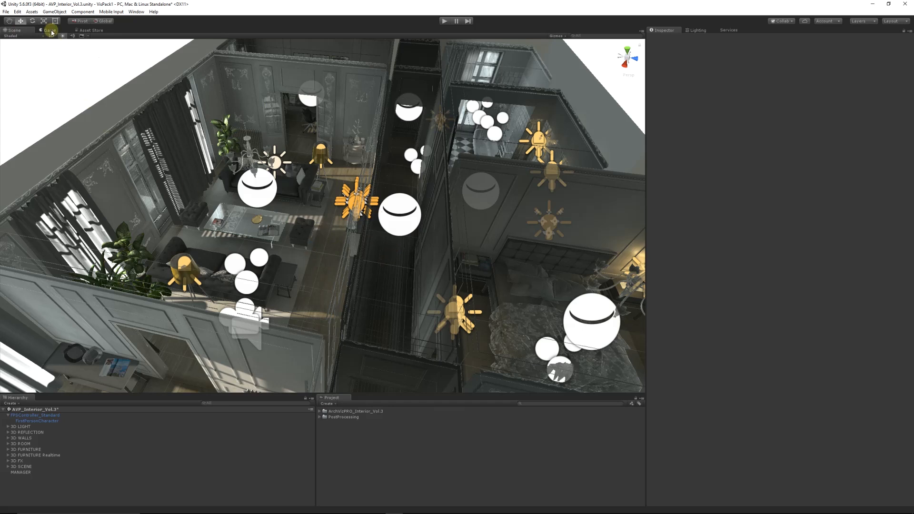
left_click(50, 30)
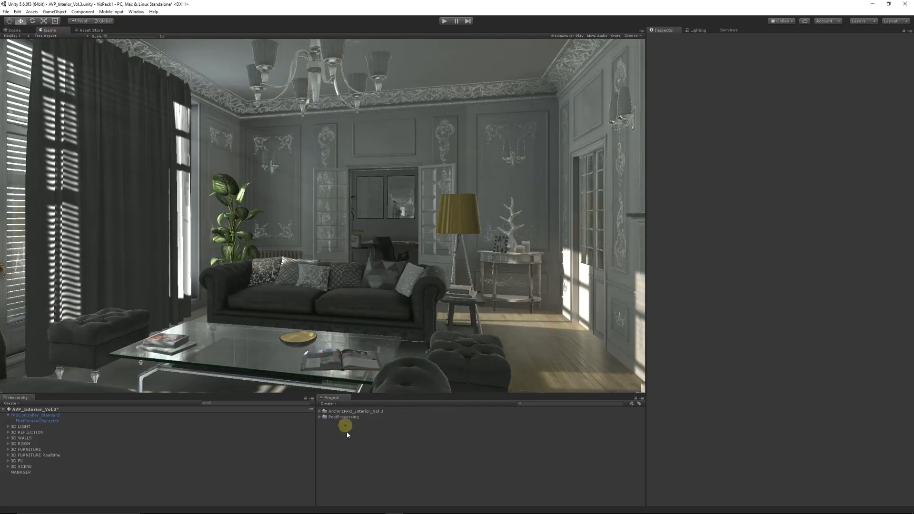
Step: Examine the contents of the imported PostProcessing folder and collapse it again
left_click(321, 421)
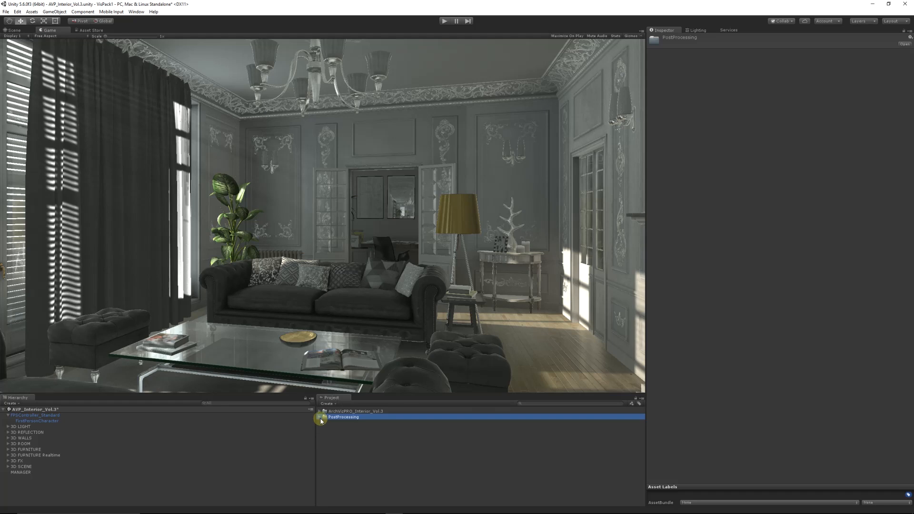
left_click(320, 417)
left_click(321, 418)
left_click(347, 440)
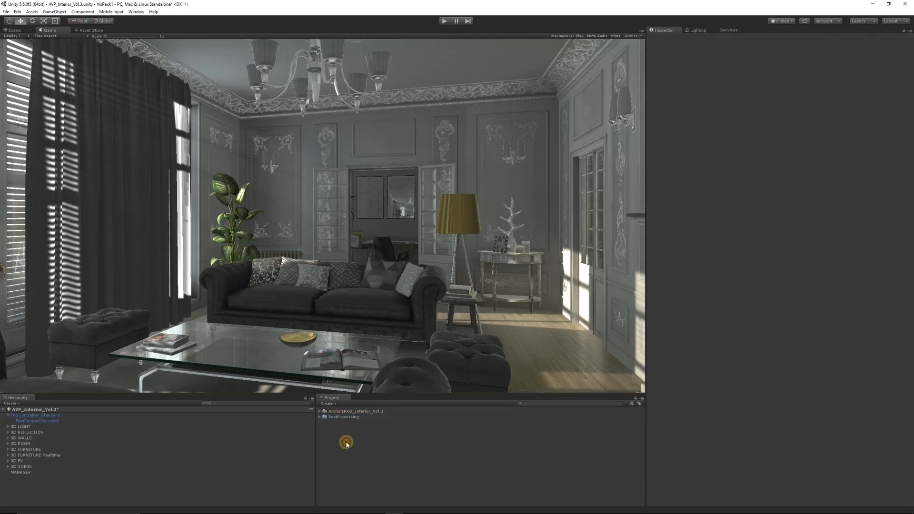
Step: Review the FirstPersonCharacter camera settings and the Anti Aliasing options in the project's Quality settings
left_click(43, 421)
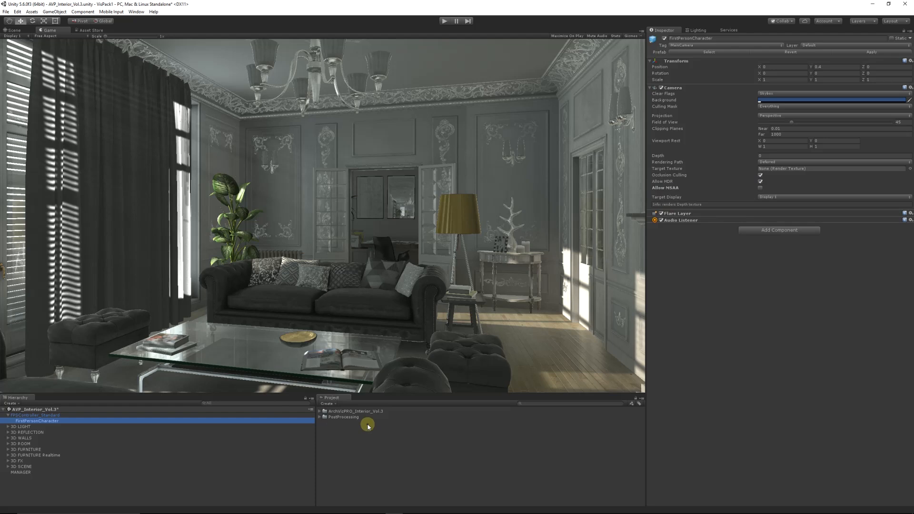
left_click(17, 11)
mouse_move(50, 189)
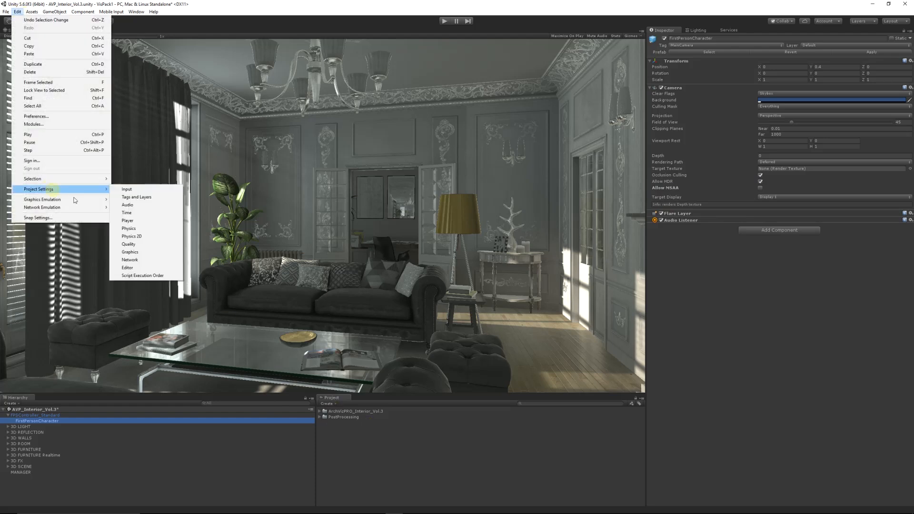
left_click(150, 247)
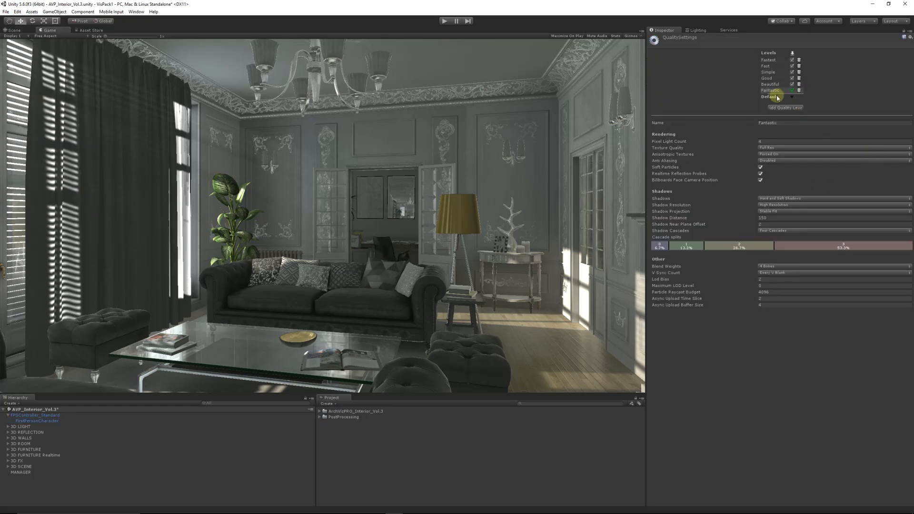
left_click(779, 161)
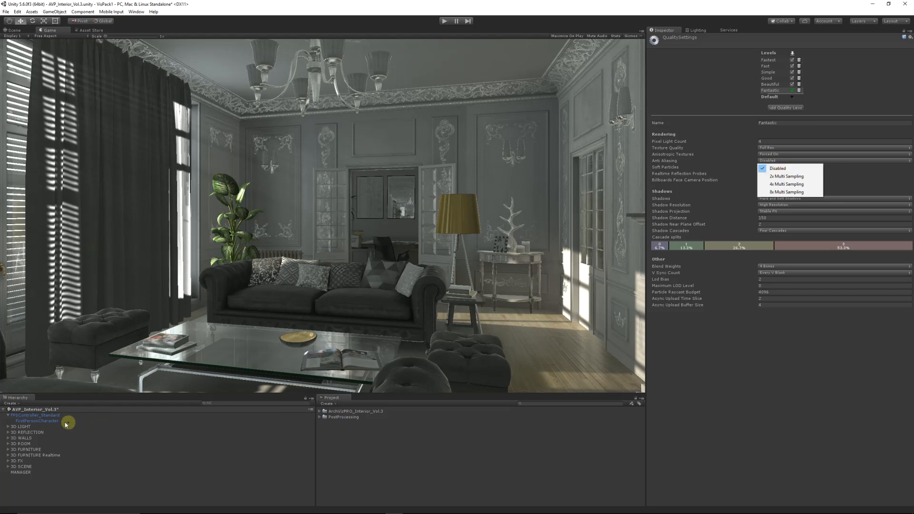
Step: Add the Post-Processing Behaviour component to the FirstPersonCharacter camera
left_click(43, 421)
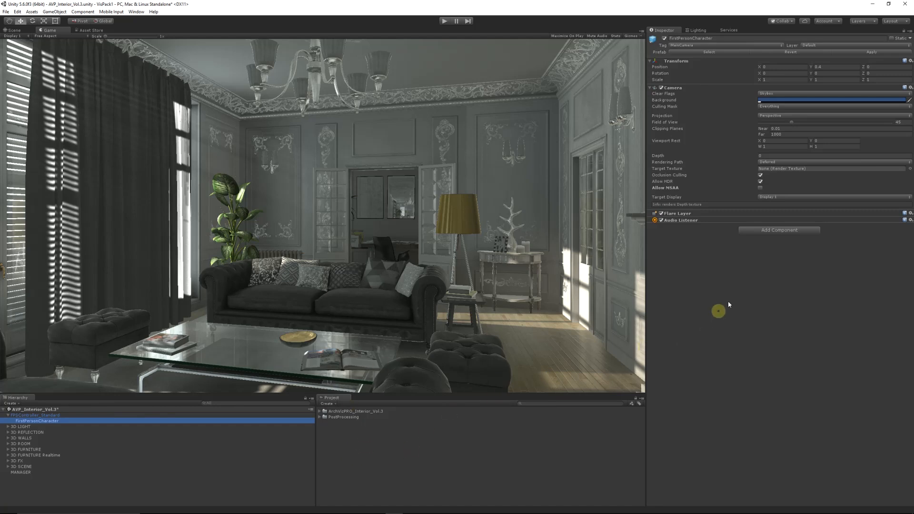
left_click(772, 231)
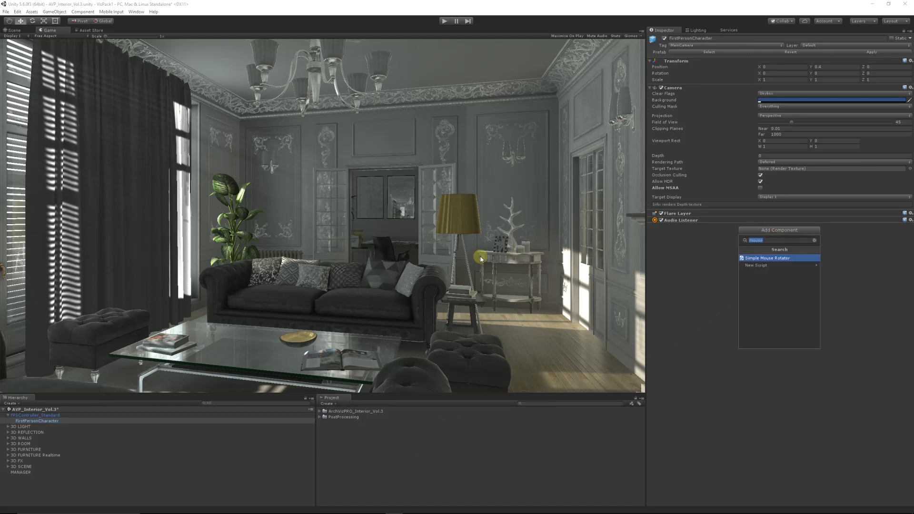
type("post")
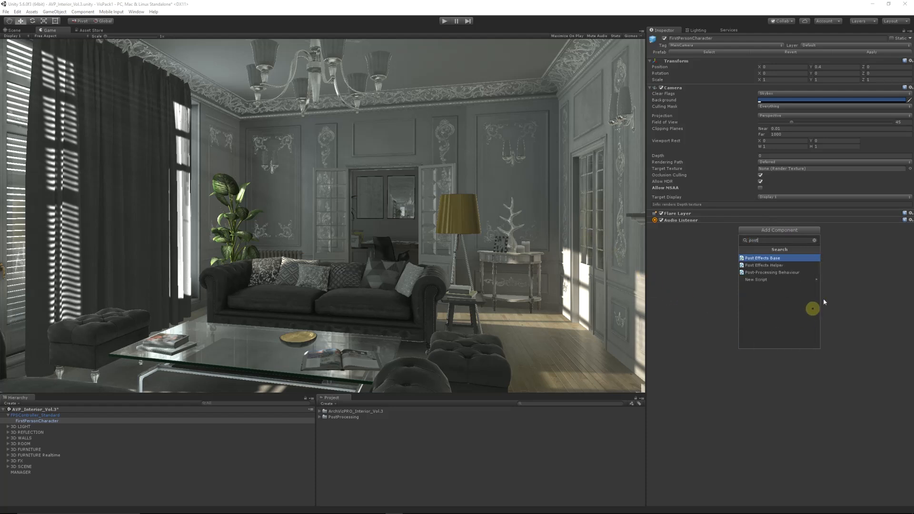
left_click(787, 273)
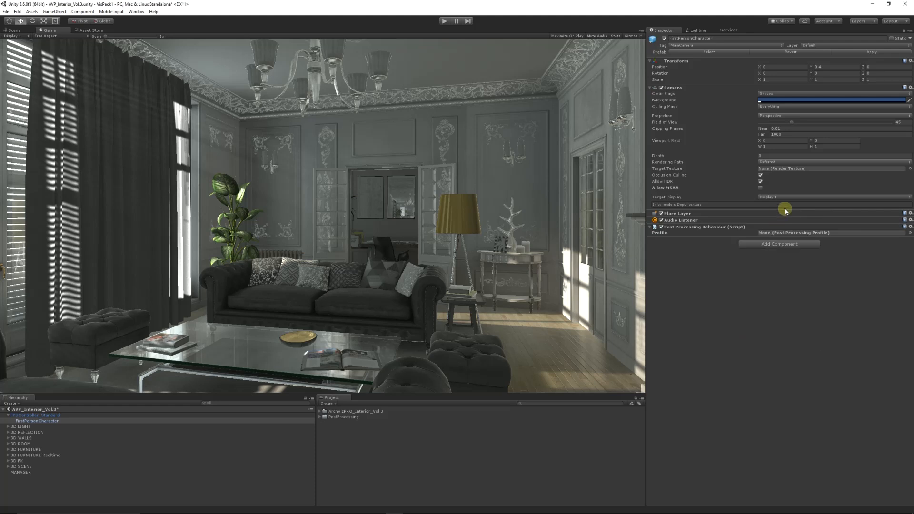
Step: Create a Post-Processing Profile asset named PostProcessingV1 and assign it as the profile of the FirstPersonCharacter's Post Processing Behaviour
right_click(359, 444)
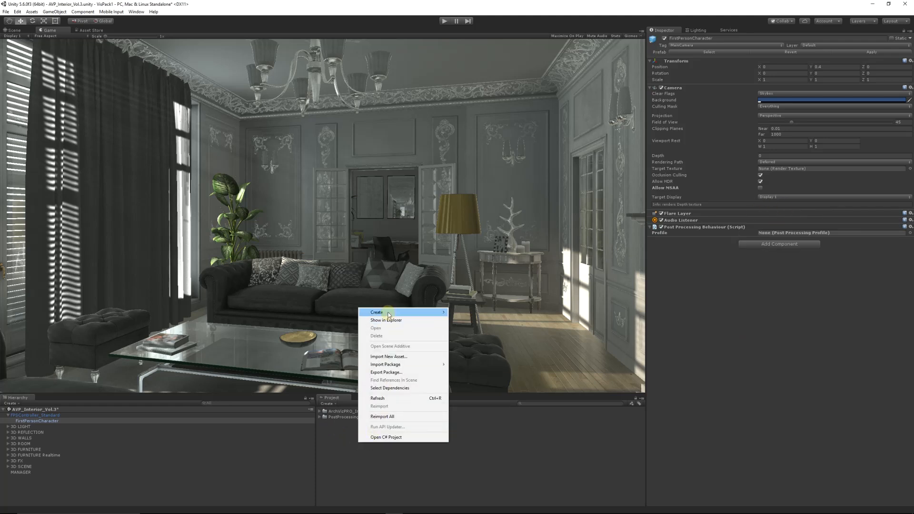
mouse_move(381, 312)
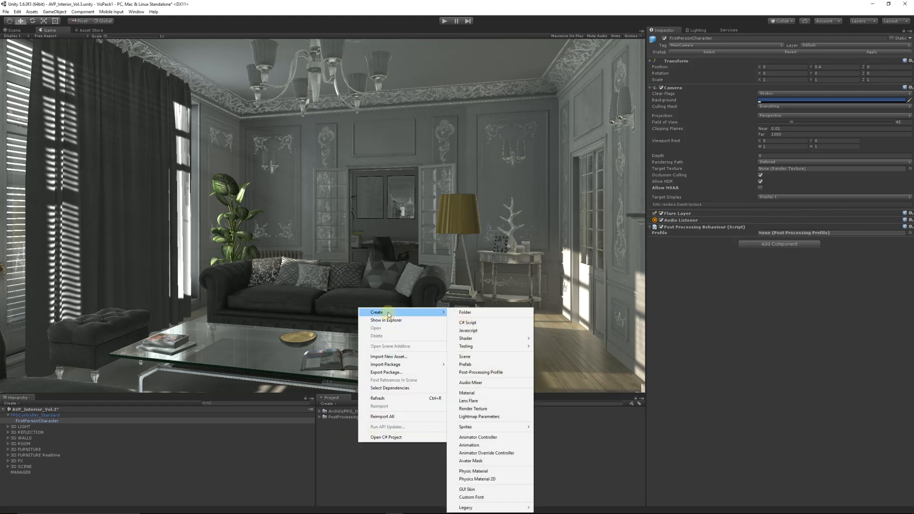
left_click(506, 374)
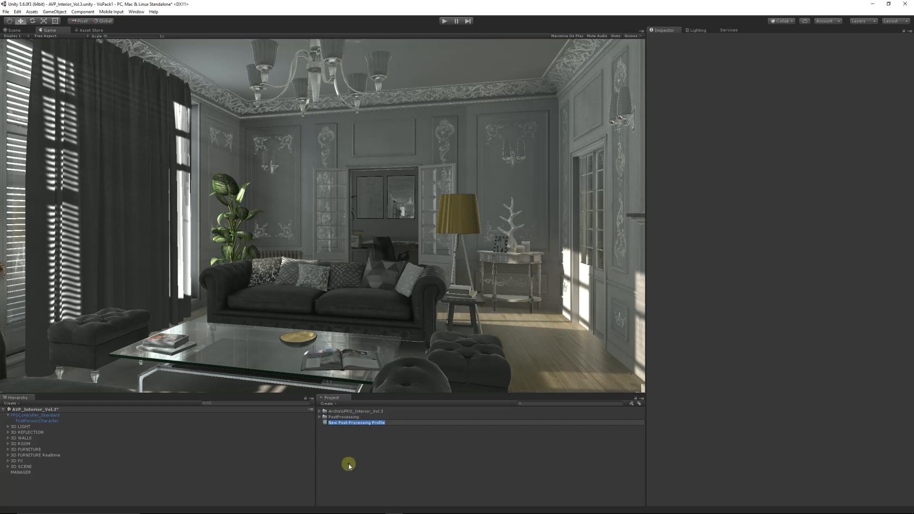
type("P")
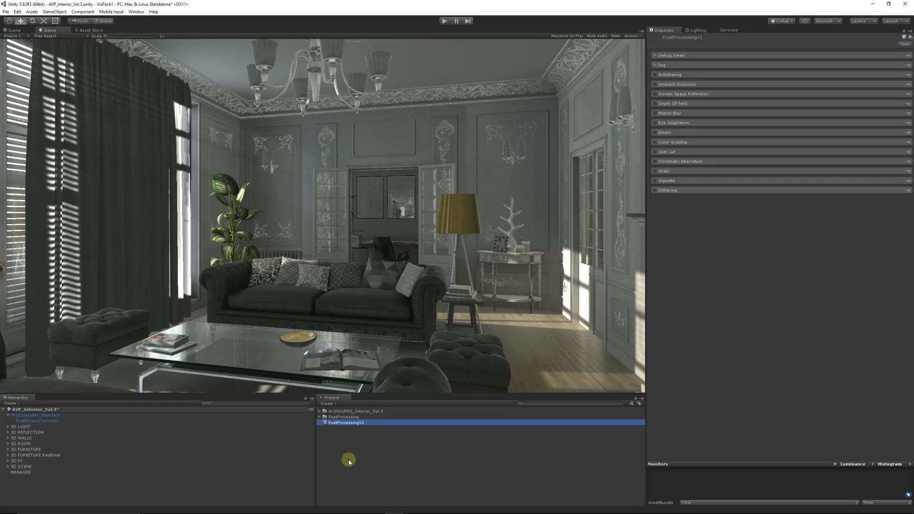
left_click(45, 421)
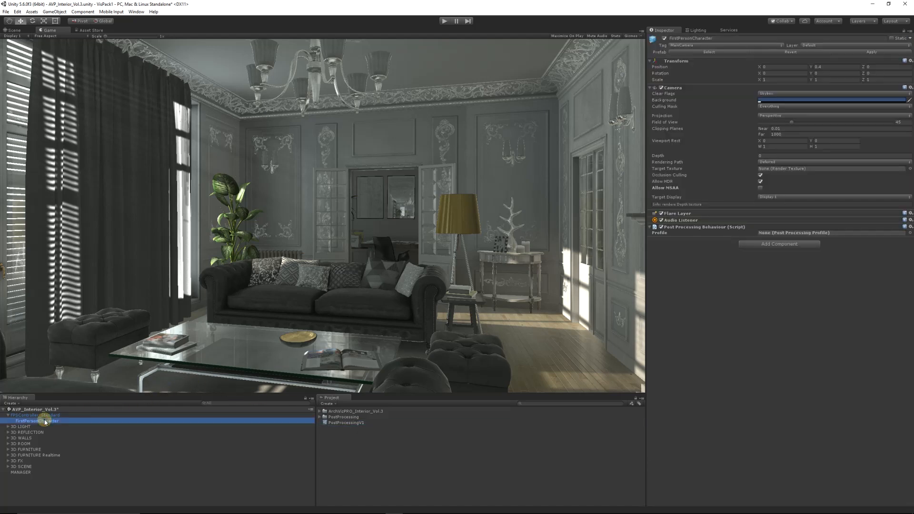
left_click_drag(332, 425, 792, 234)
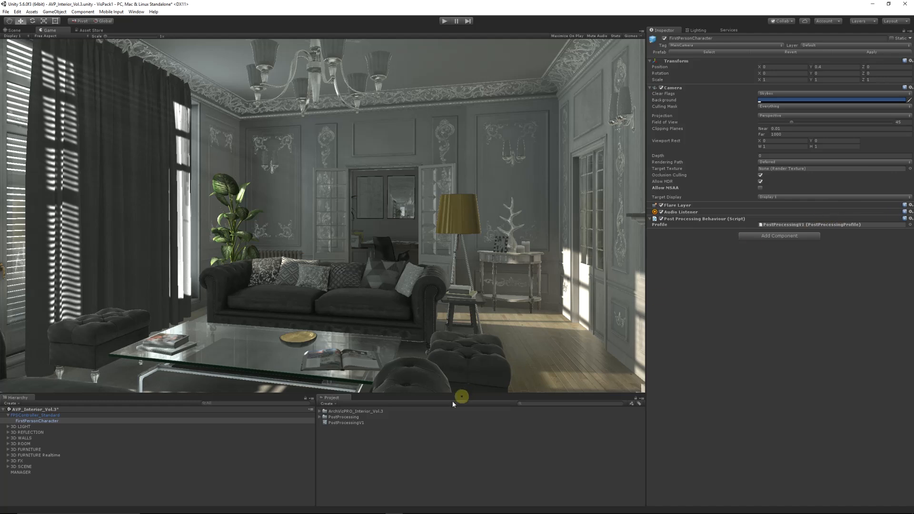
Step: Set the PostProcessingV1 profile's debug view mode to Ambient Occlusion and enable the Ambient Occlusion effect
left_click(377, 423)
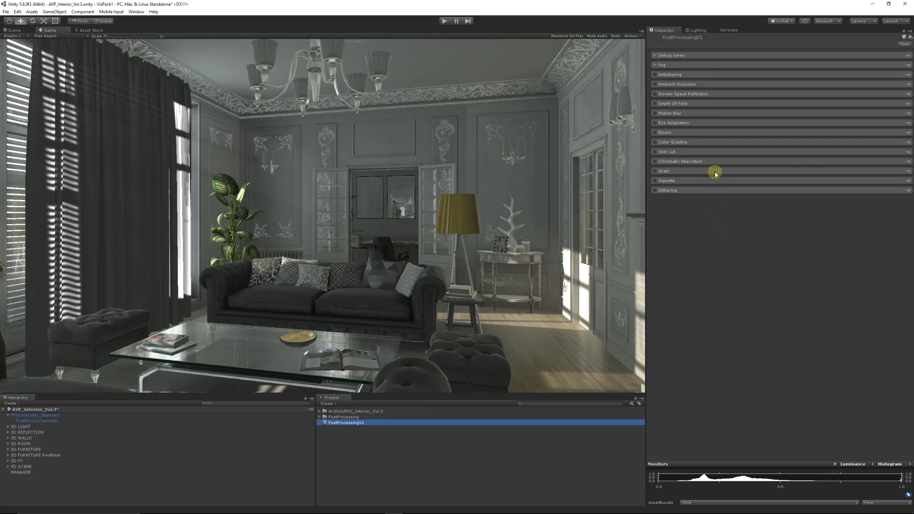
left_click(717, 55)
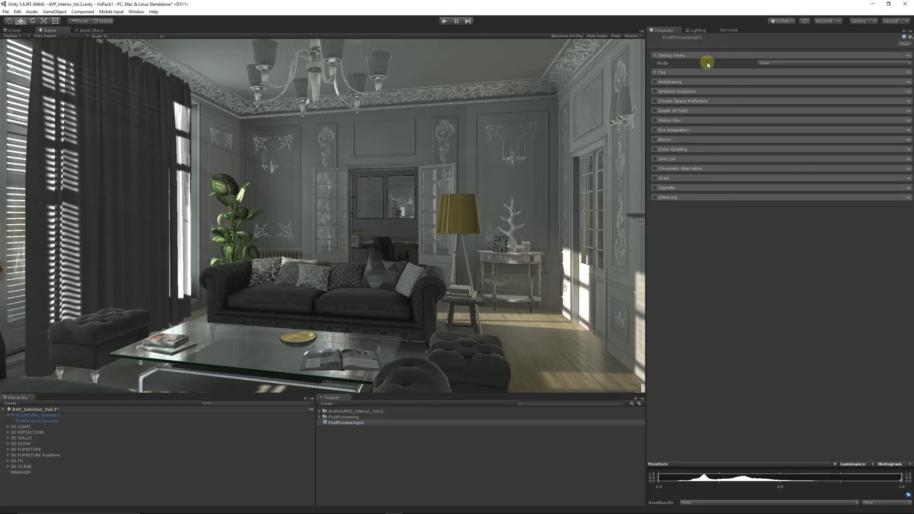
left_click(780, 63)
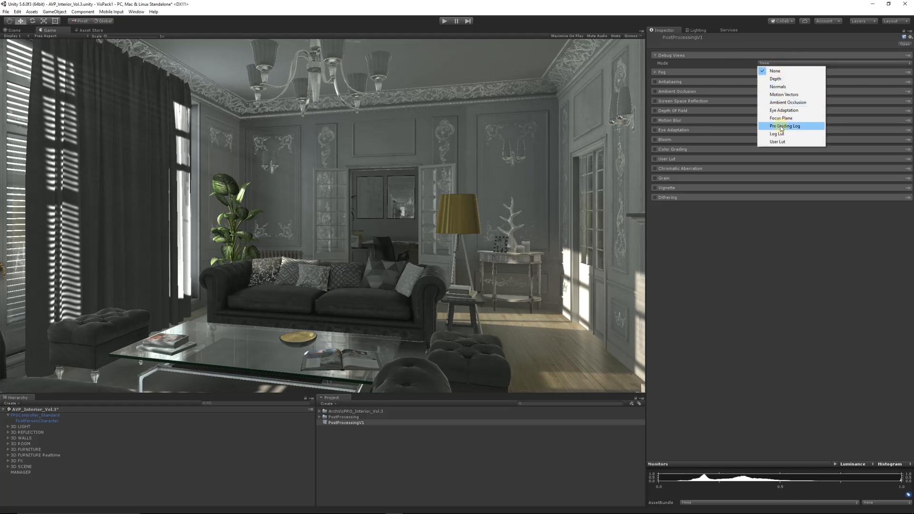
left_click(788, 102)
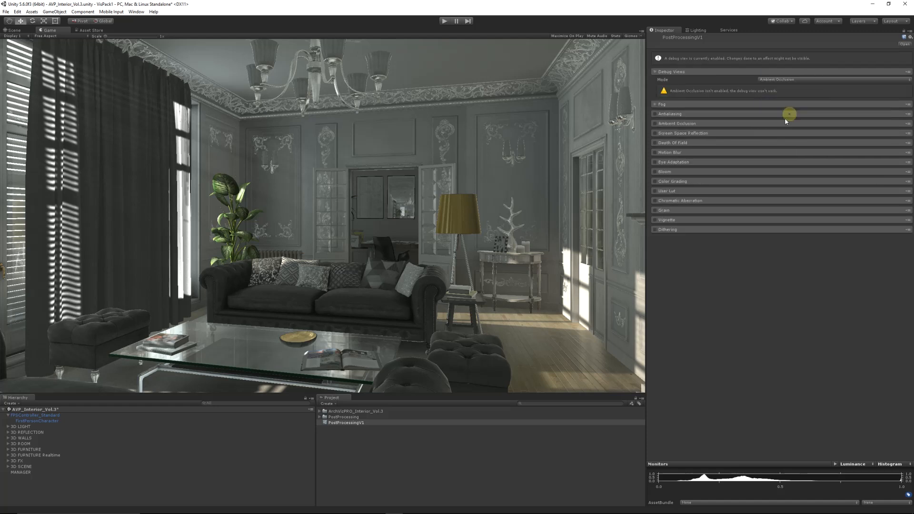
left_click(655, 108)
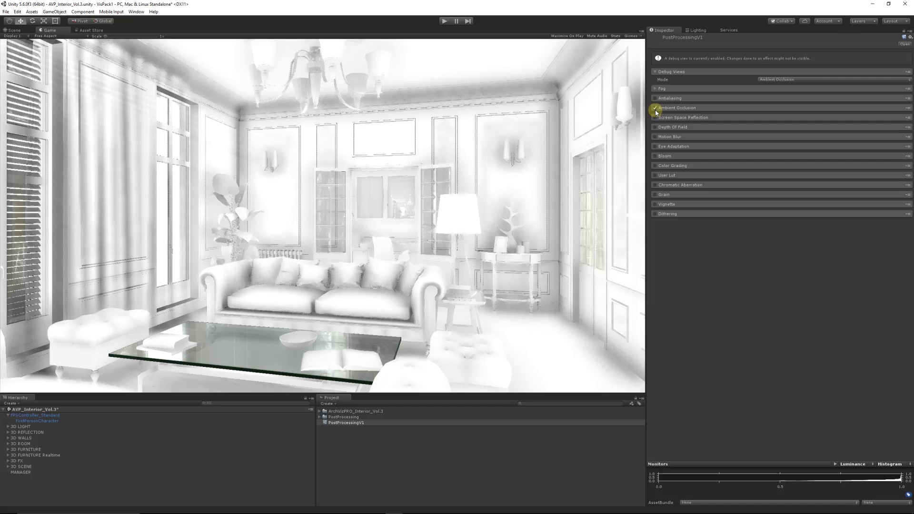
Step: Reset the profile's debug view mode to None and disable the Ambient Occlusion effect
left_click(786, 79)
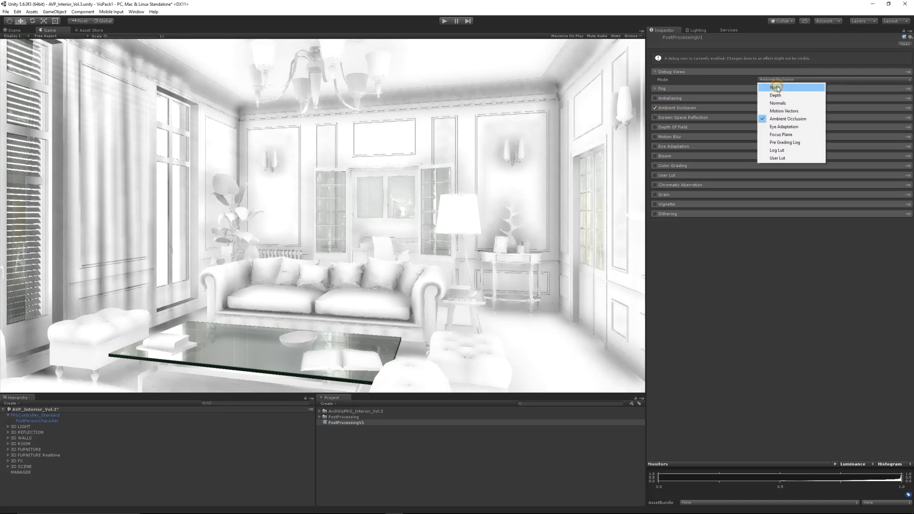
left_click(777, 85)
left_click(655, 92)
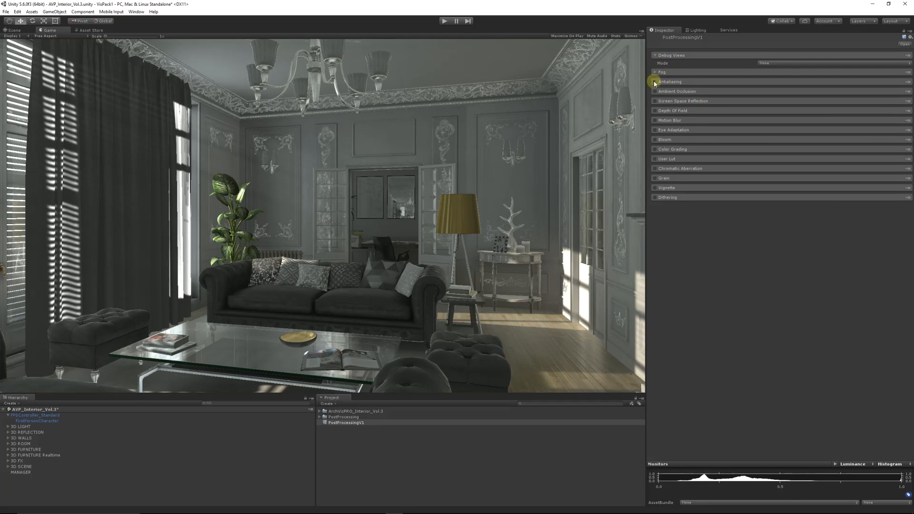
Step: Enable Antialiasing in the PostProcessingV1 profile and set its preset to Extreme Quality
left_click(669, 82)
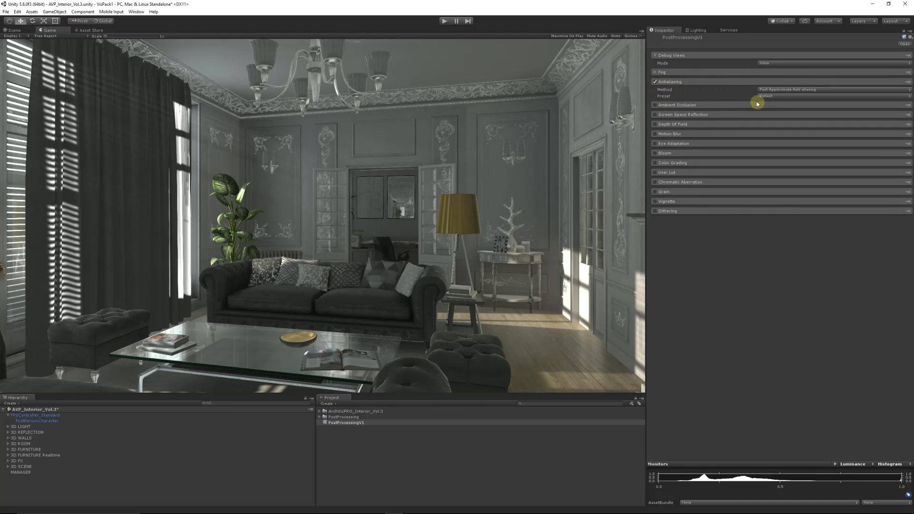
left_click(771, 111)
left_click(775, 96)
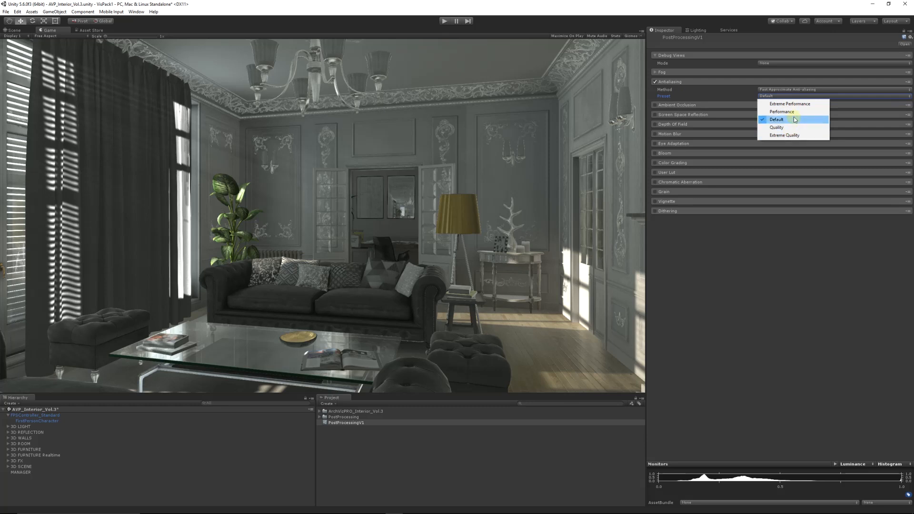
left_click(793, 136)
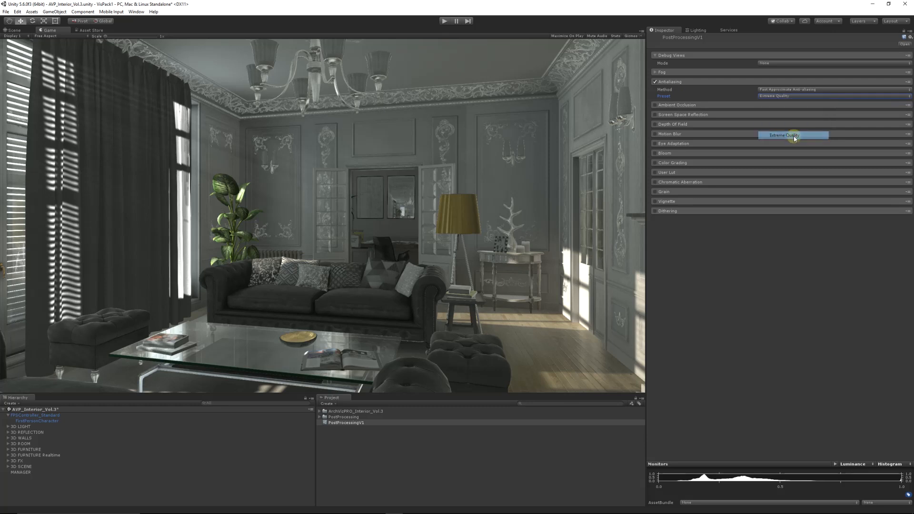
Step: Switch the antialiasing method to Temporal Anti-aliasing, set jitter spread to about 0.72 and sharpen to about 1.6, and disable the Antialiasing effect
left_click(778, 97)
left_click(775, 117)
left_click(776, 89)
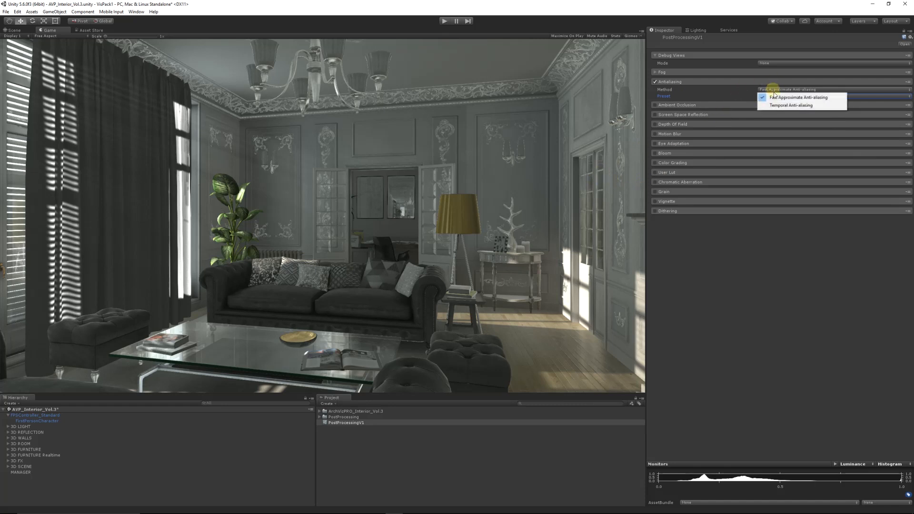
left_click(780, 105)
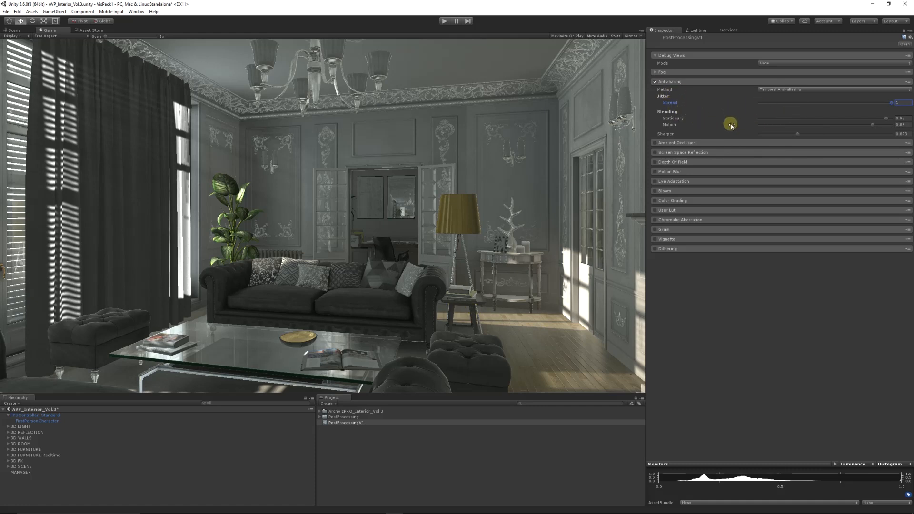
left_click_drag(884, 106, 851, 103)
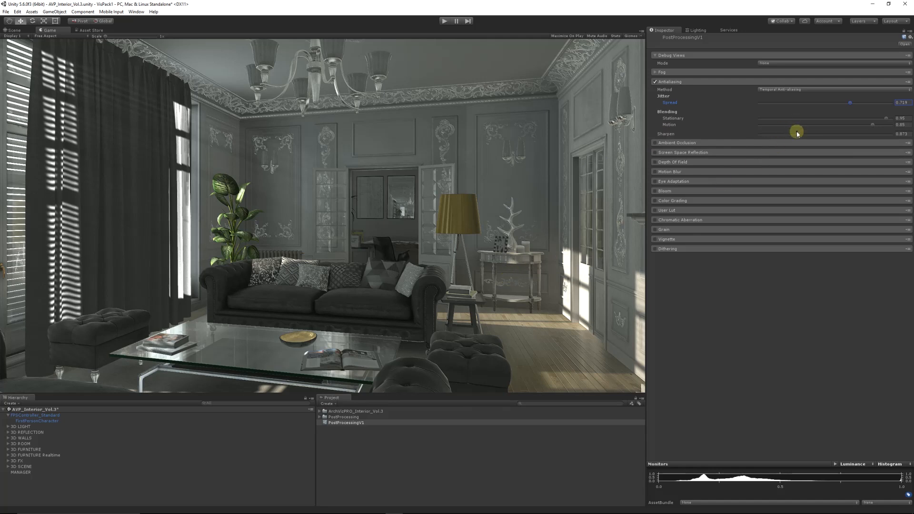
left_click_drag(798, 135, 830, 138)
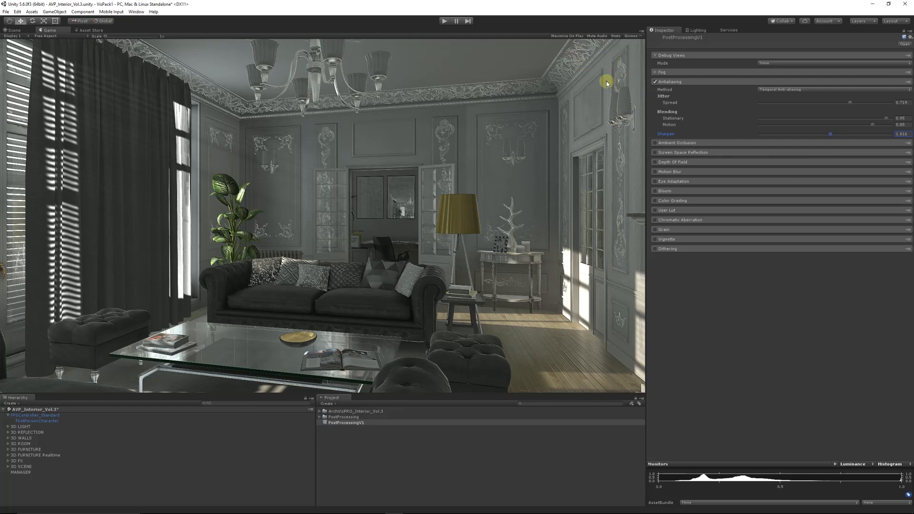
left_click(656, 82)
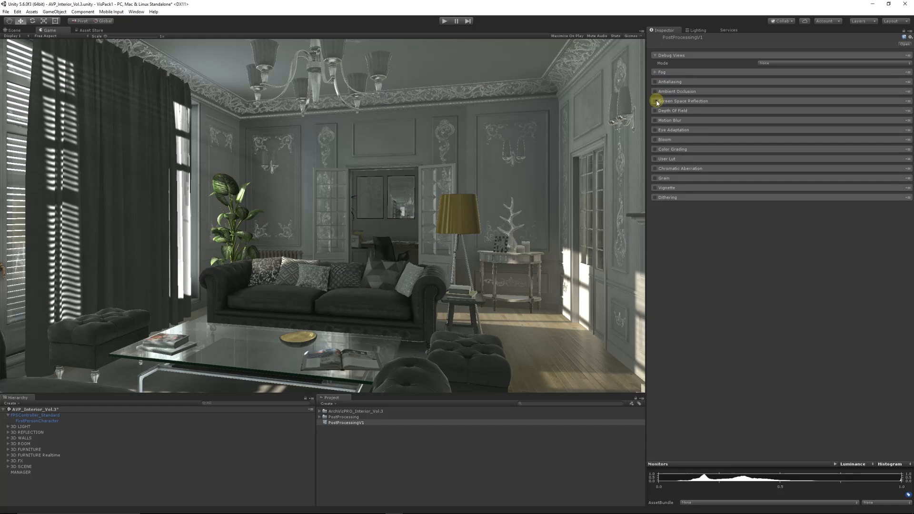
Step: Enable the Ambient Occlusion effect in the profile and set the debug view mode to Ambient Occlusion
left_click(656, 91)
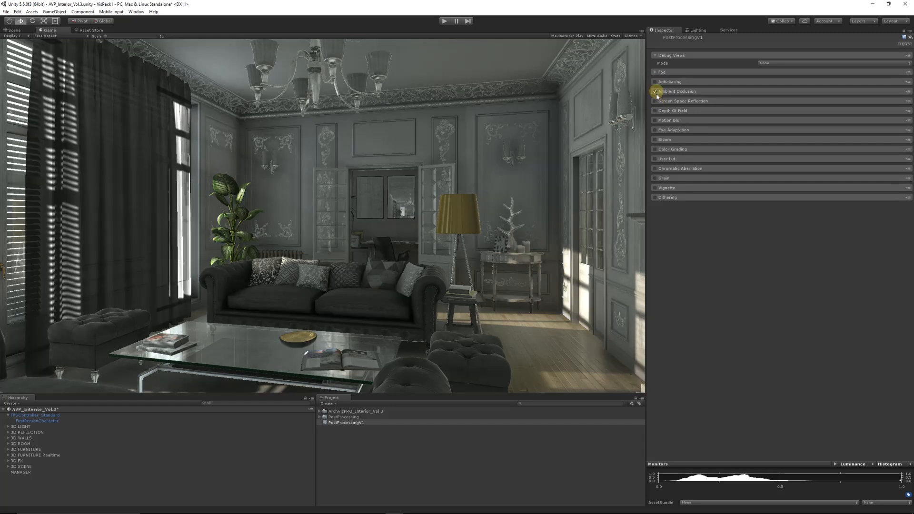
left_click(655, 91)
left_click(656, 91)
left_click(776, 63)
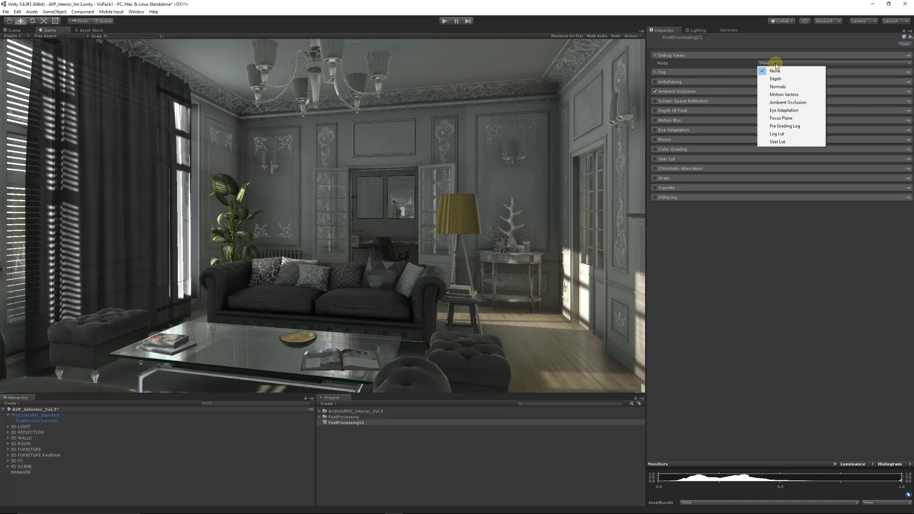
left_click(788, 102)
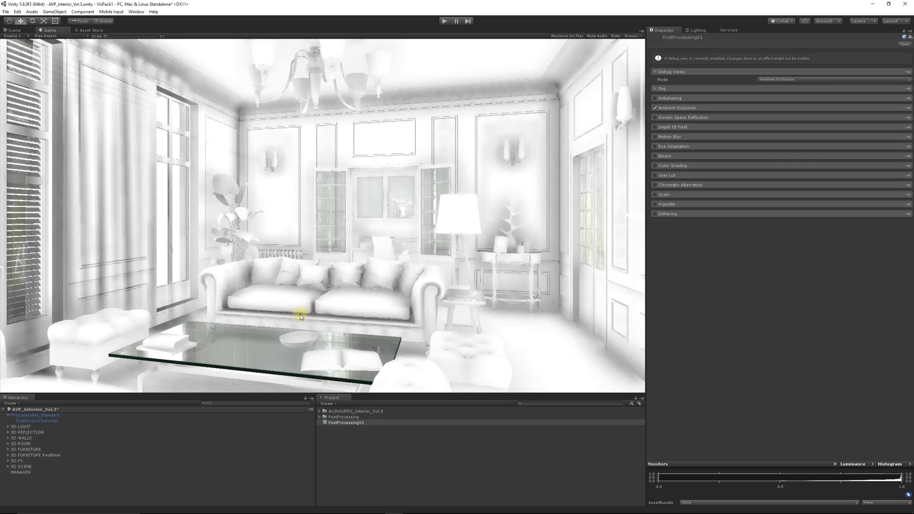
Step: Try Ambient Occlusion with an intensity of about 3.3 and a radius of 2.44, viewing the result with debug mode None
left_click(676, 108)
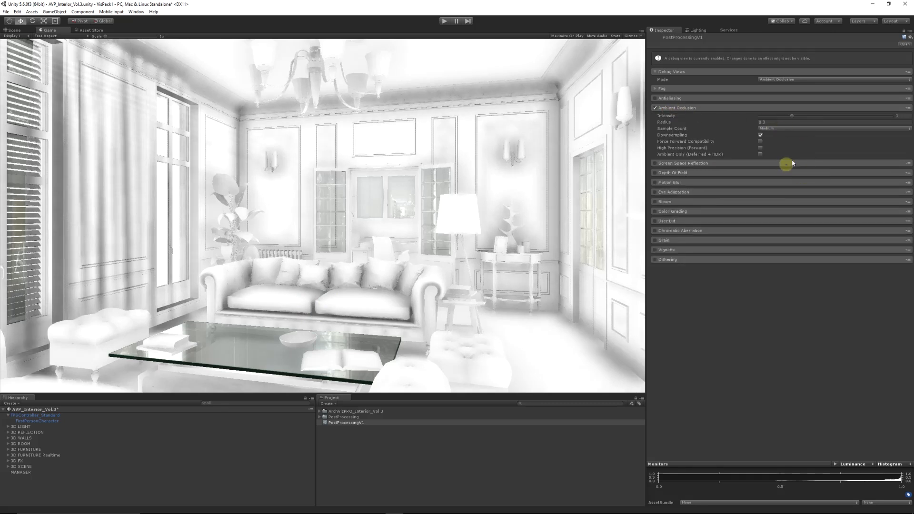
mouse_move(794, 119)
left_mouse_down()
mouse_move(878, 125)
mouse_move(837, 122)
mouse_move(867, 122)
left_mouse_up()
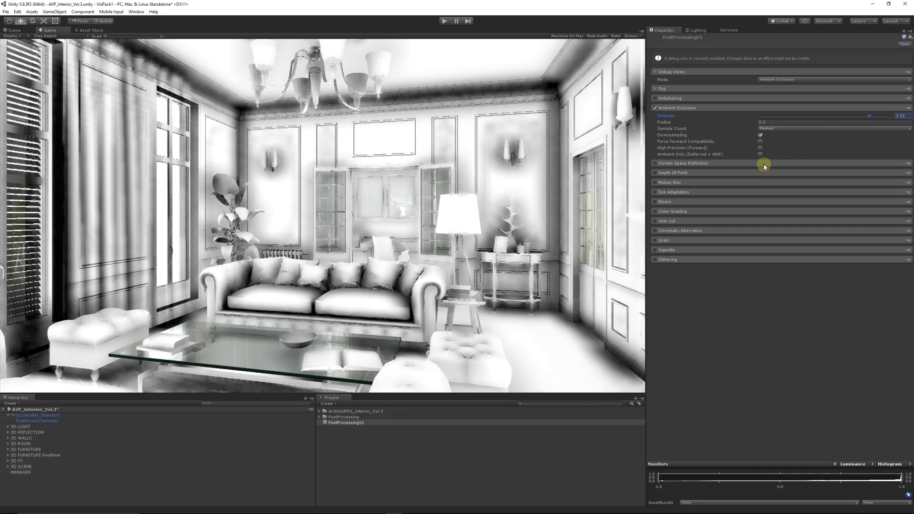
left_click_drag(753, 122, 788, 135)
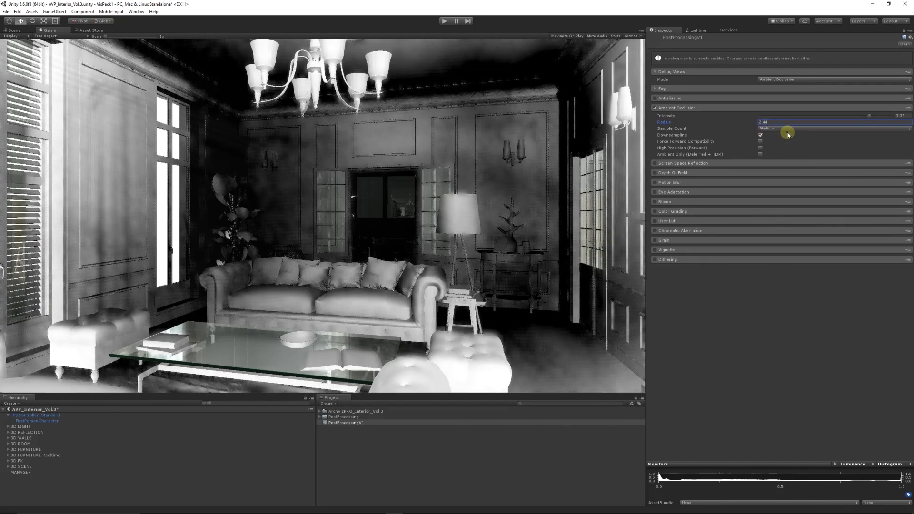
left_click(769, 79)
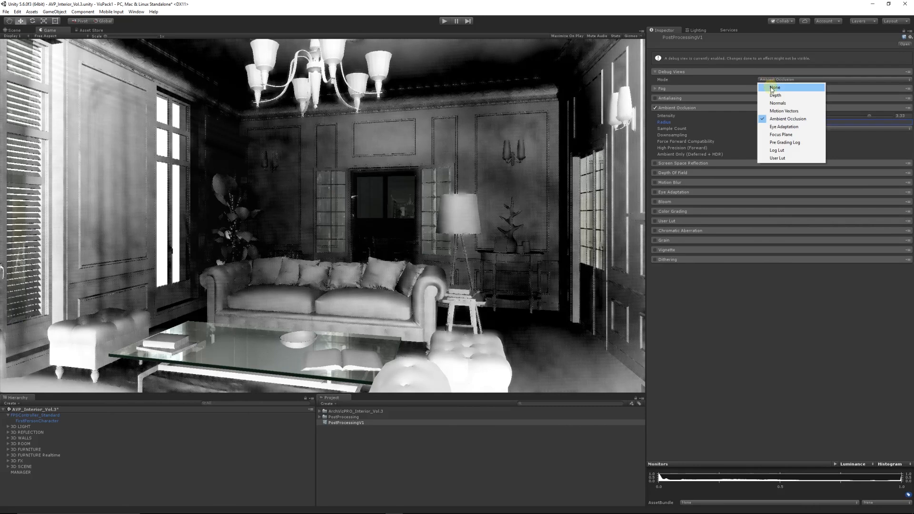
left_click(772, 88)
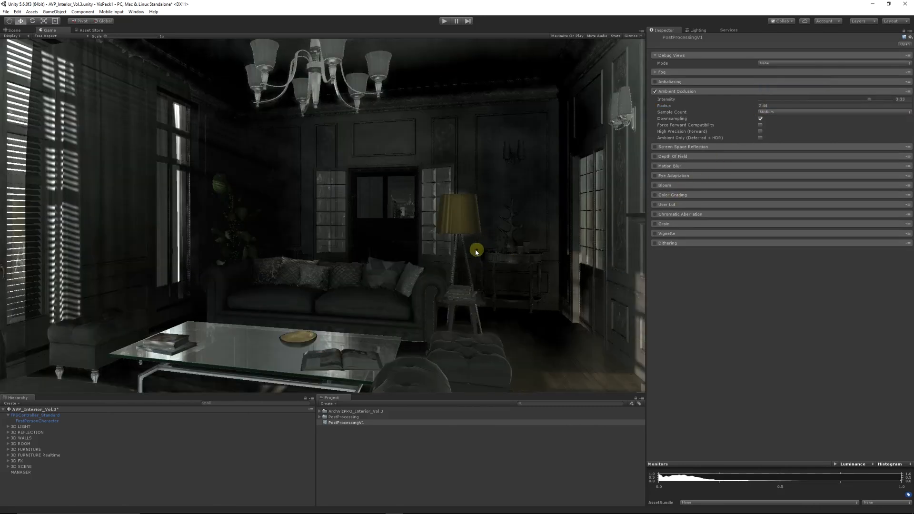
Step: Set the Ambient Occlusion radius to 0.44 and intensity to about 1.84, checking it in the Ambient Occlusion debug view
left_click(762, 105)
mouse_move(755, 107)
left_mouse_down()
mouse_move(728, 106)
mouse_move(760, 106)
left_mouse_up()
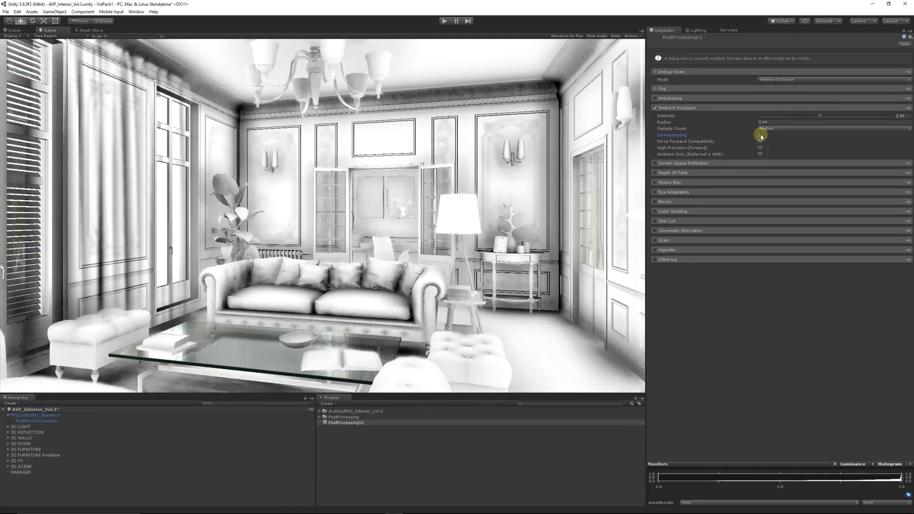
Step: Compare the ambient occlusion with Downsampling off and on, and try the Ambient Only option
left_click(760, 136)
left_click(761, 135)
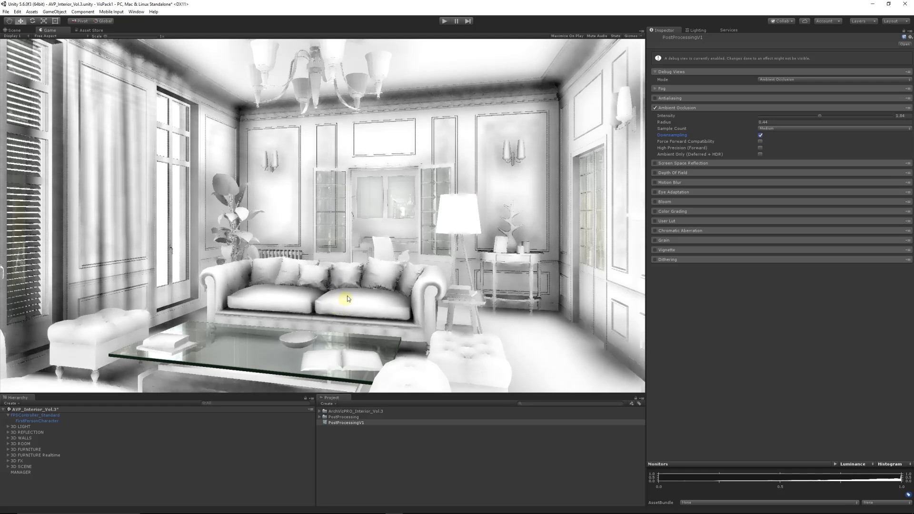
left_click(761, 136)
left_click(761, 136)
left_click(761, 136)
left_click(761, 136)
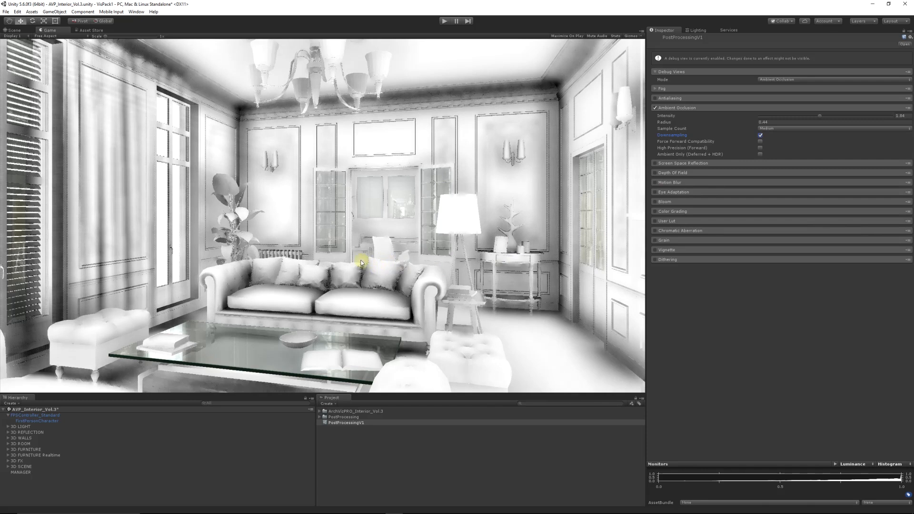
left_click(761, 155)
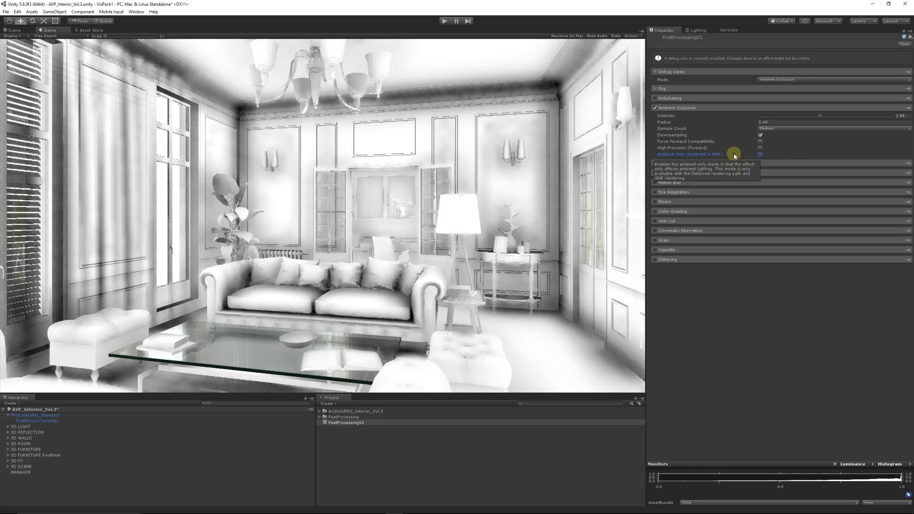
Step: Reset the debug view mode to None, enable the Screen Space Reflection effect and open its settings
left_click(673, 108)
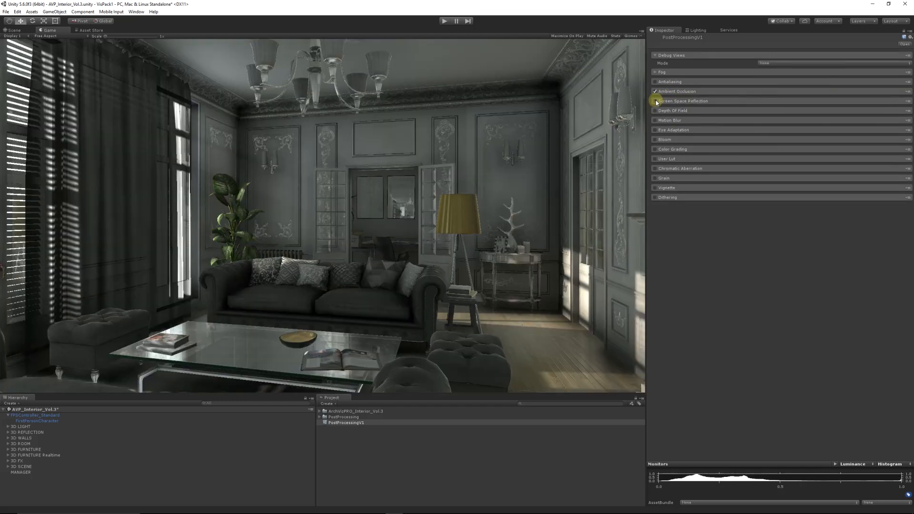
left_click(655, 101)
left_click(673, 101)
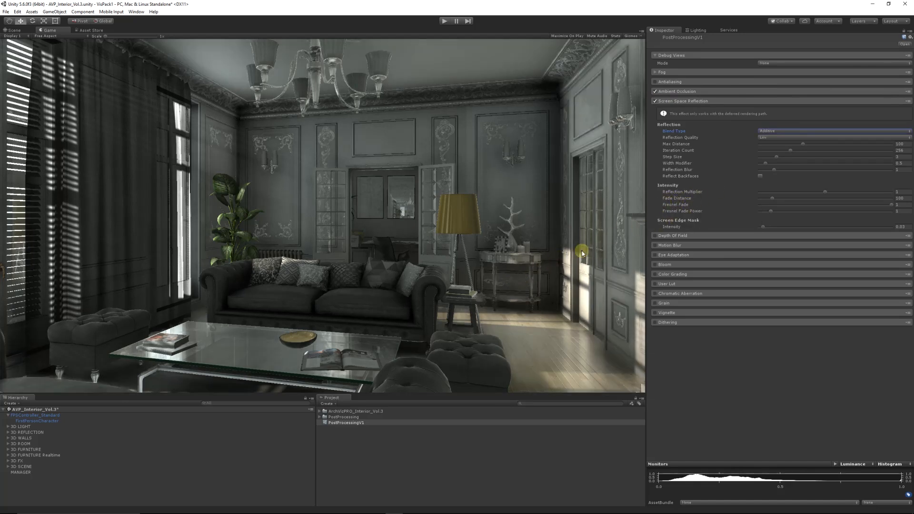
Step: Compare the Additive and Physically Based blend types of Screen Space Reflection and settle on Physically Based
left_click(774, 131)
left_click(712, 14)
left_click(772, 133)
left_click(783, 139)
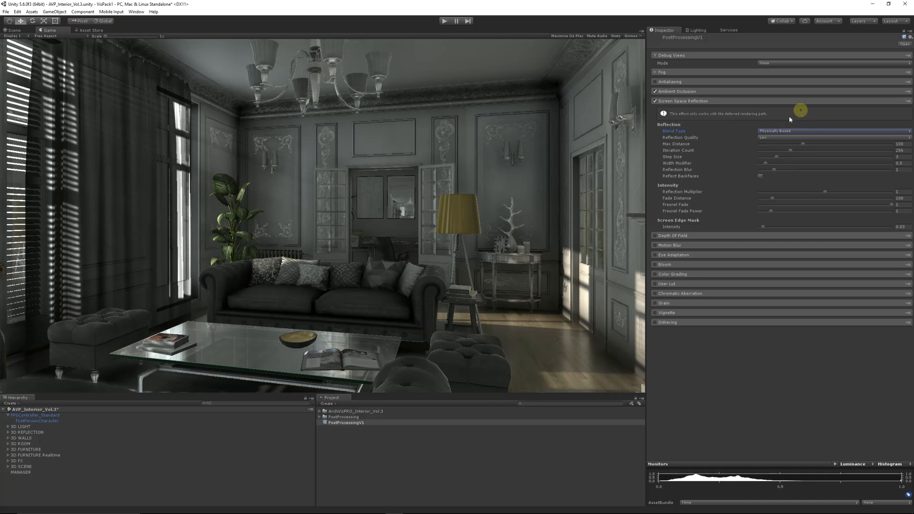
left_click(774, 131)
left_click(778, 147)
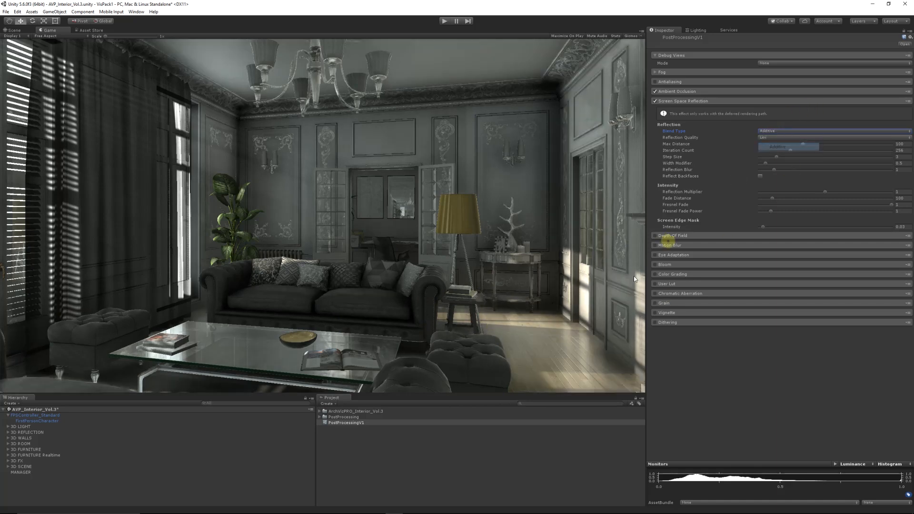
left_click(770, 130)
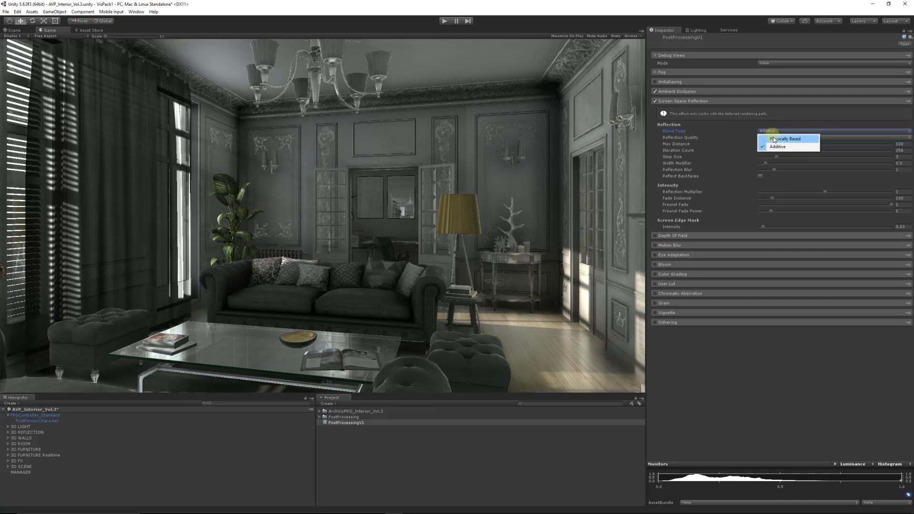
left_click(775, 139)
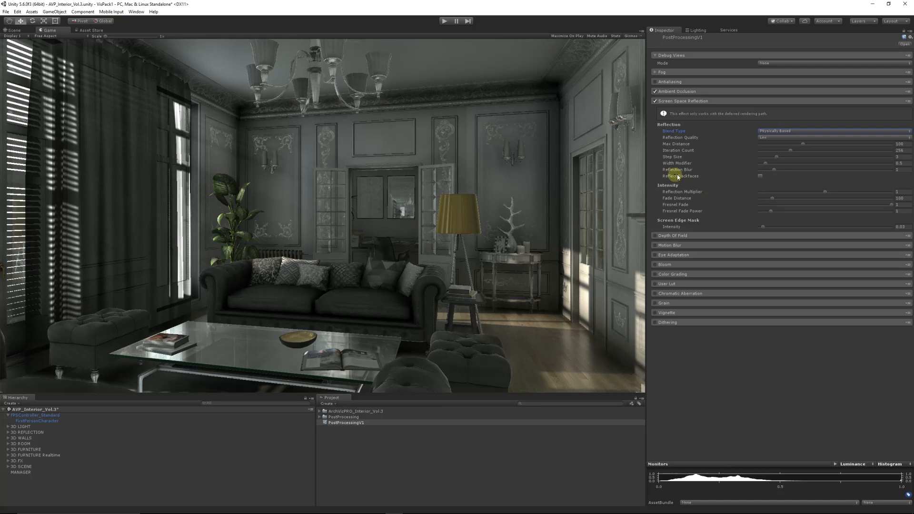
Step: Try the Reflect Backfaces option of Screen Space Reflection and turn it back off
left_click(760, 176)
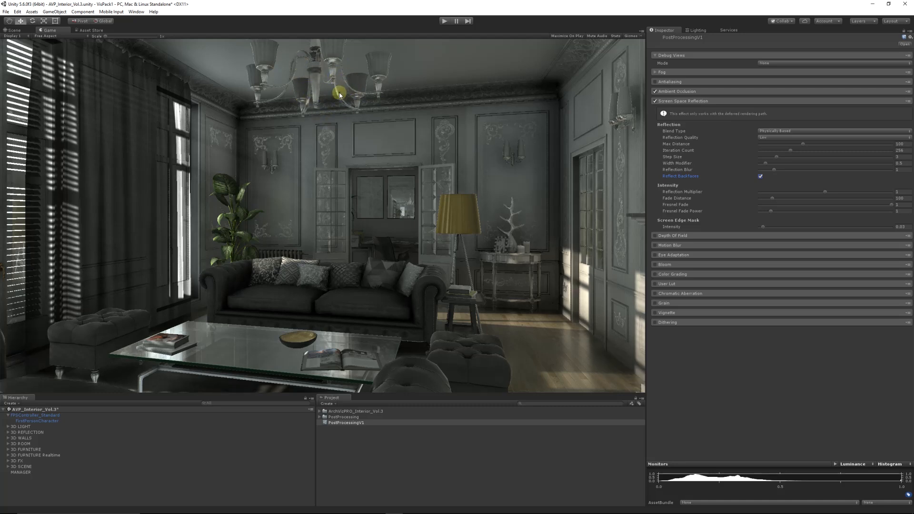
left_click(760, 176)
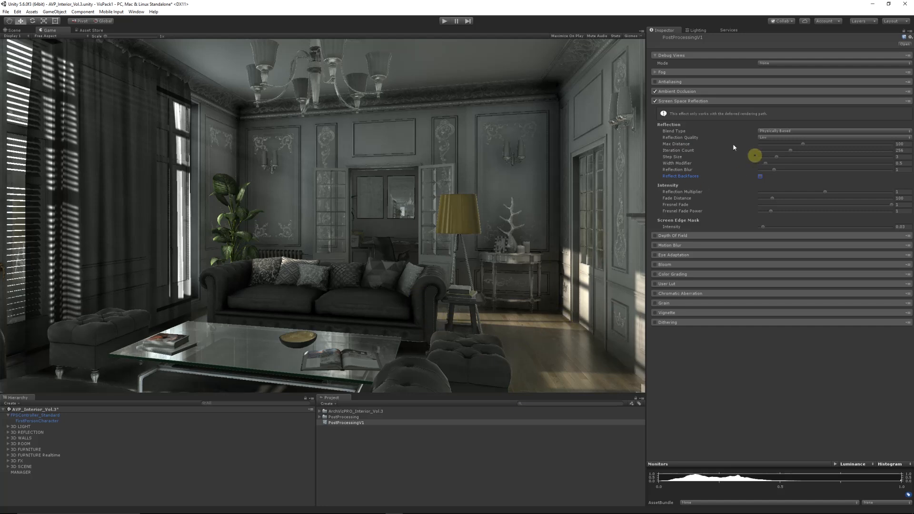
left_click(694, 101)
Step: Enable the Depth Of Field effect in the profile and set the debug view mode to Focus Plane
left_click(657, 111)
left_click(669, 111)
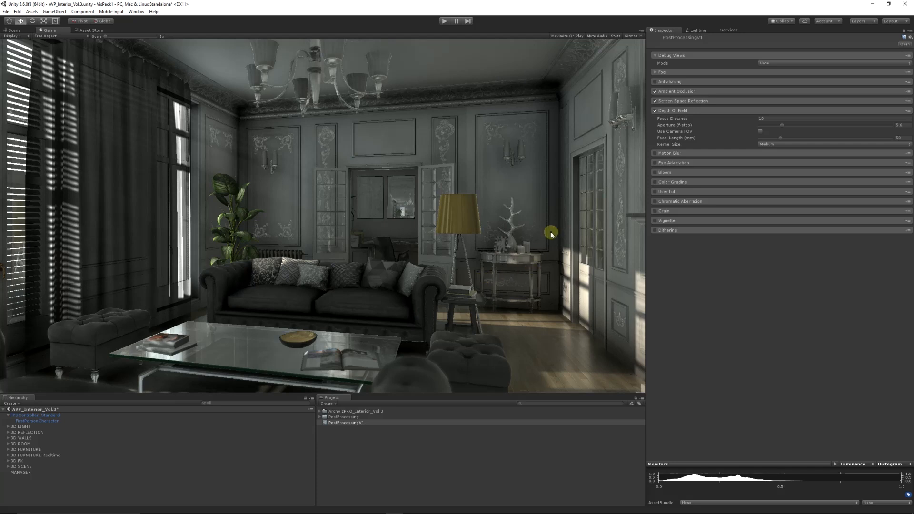
left_click(771, 63)
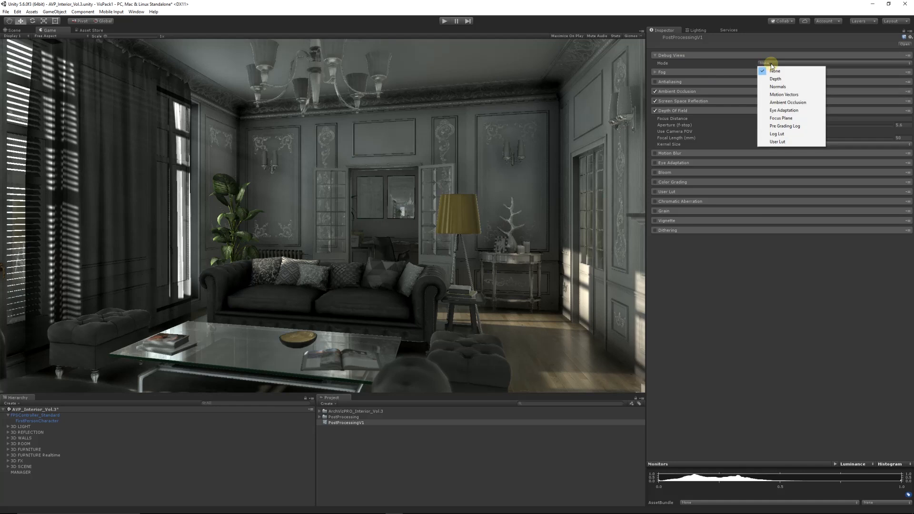
left_click(775, 79)
left_click(781, 80)
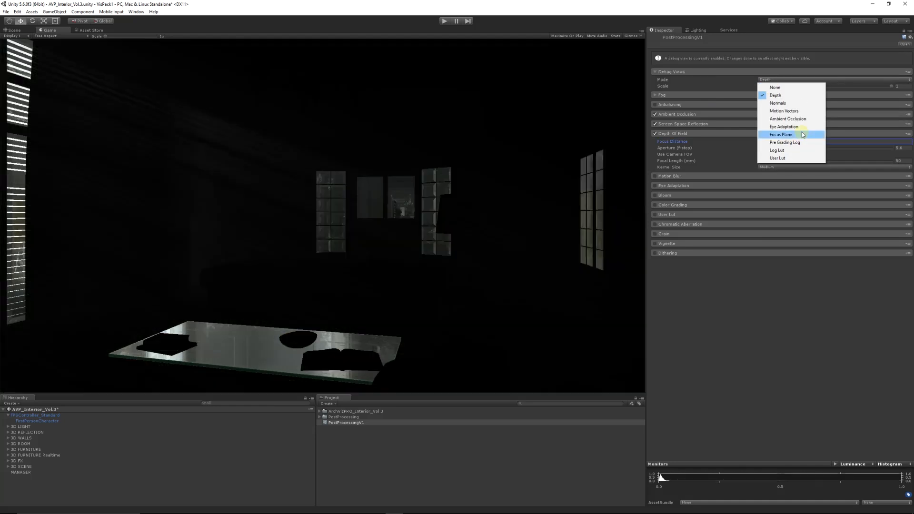
left_click(803, 134)
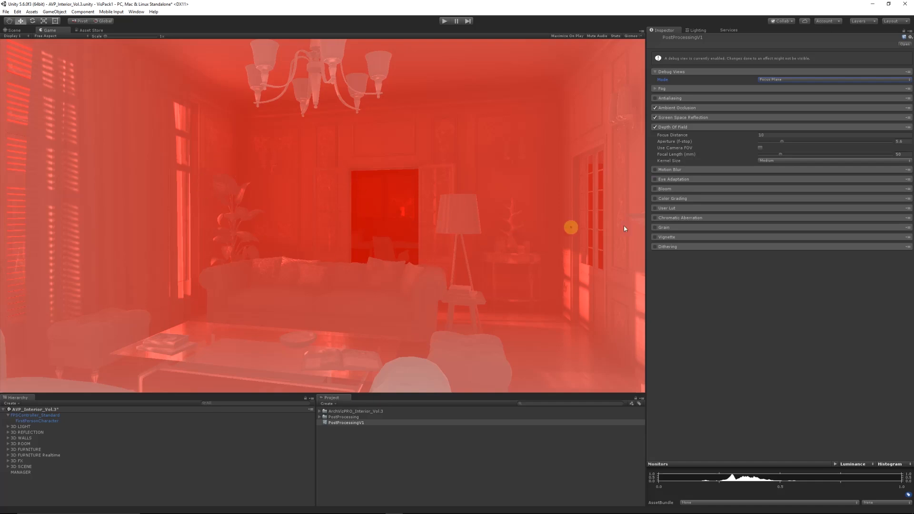
Step: Try an aperture of about 0.4 and a focal length of about 70 mm for Depth Of Field, leaving the kernel size at Medium
left_click(777, 154)
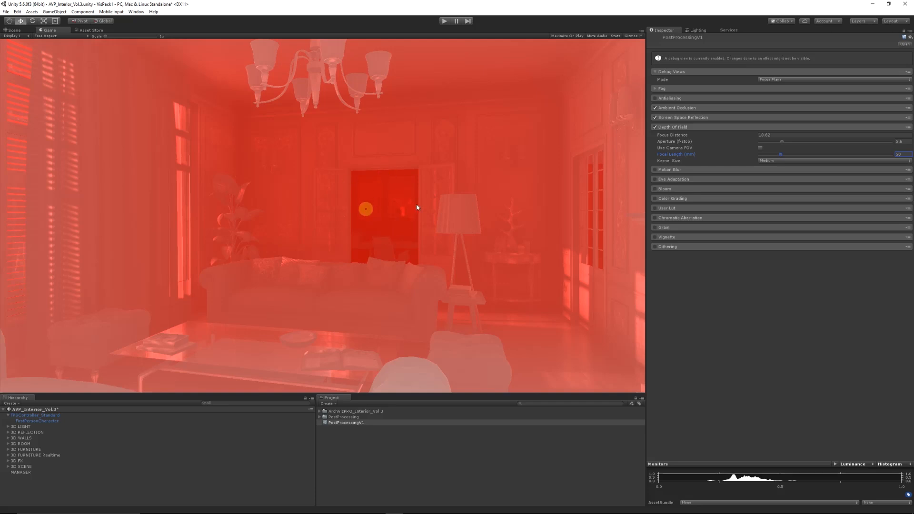
mouse_move(756, 145)
left_mouse_down()
mouse_move(778, 143)
mouse_move(763, 149)
left_mouse_up()
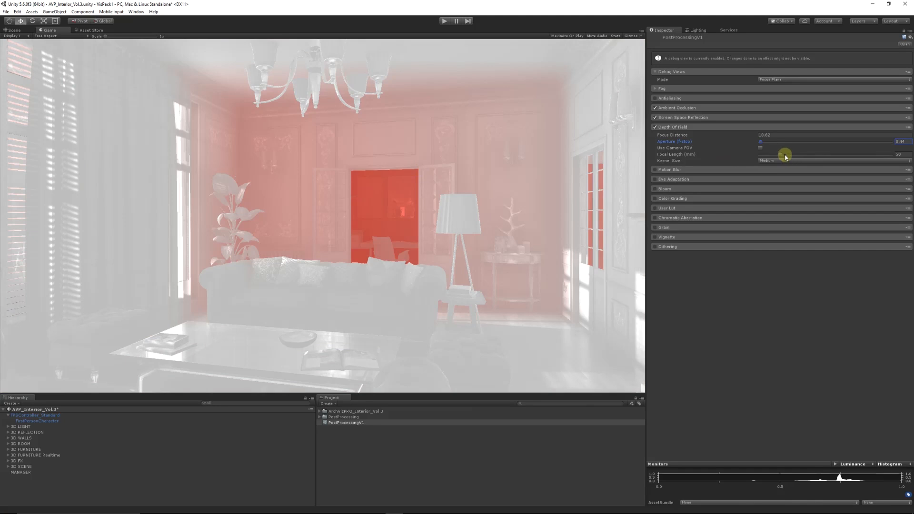
left_click_drag(786, 157, 789, 154)
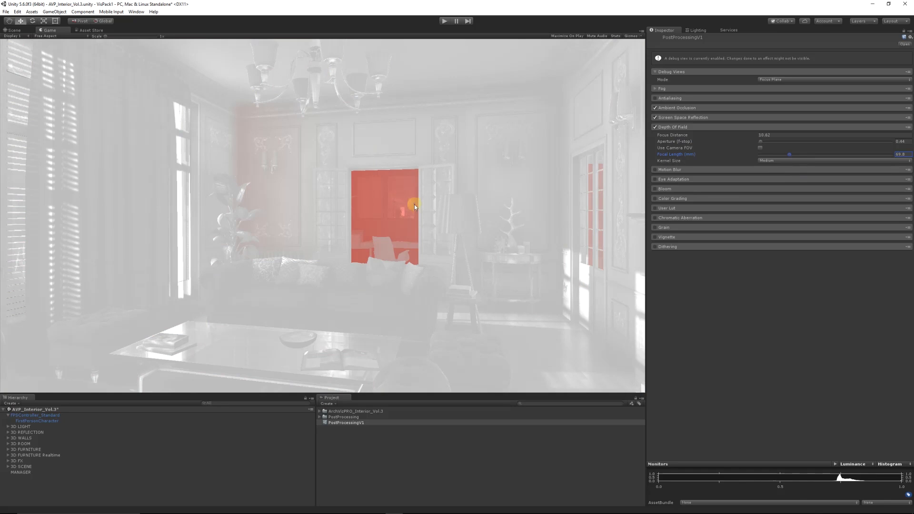
left_click(767, 162)
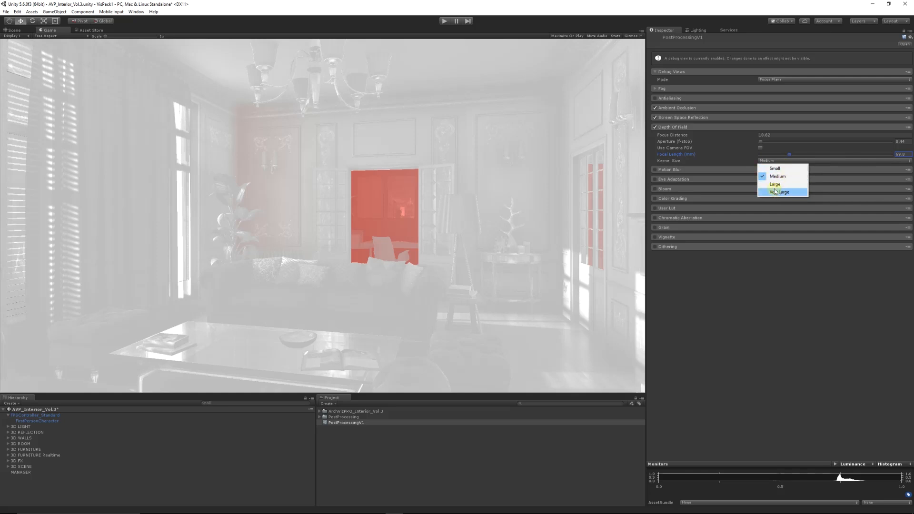
left_click(630, 6)
Step: Reset the debug view mode to None and refocus Depth Of Field to about 6.7, with aperture about 0.76 and focal length about 95 mm
left_click(777, 80)
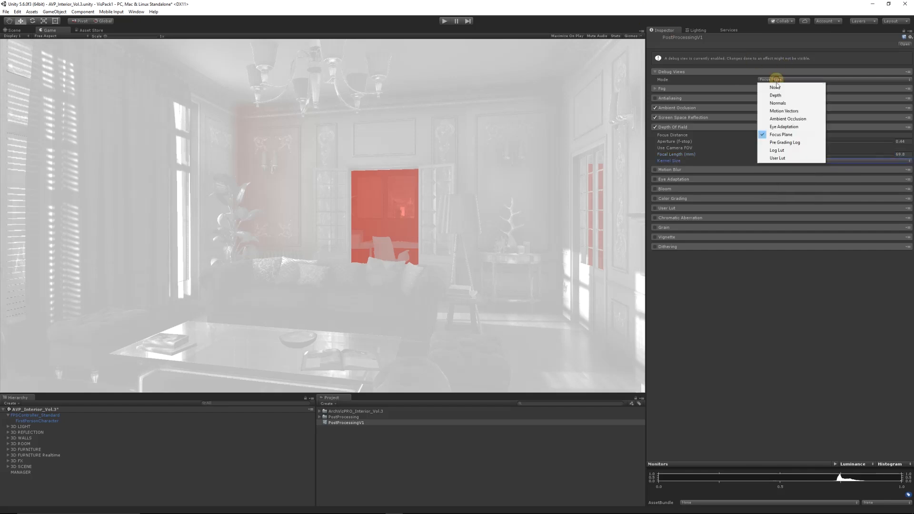
left_click(777, 88)
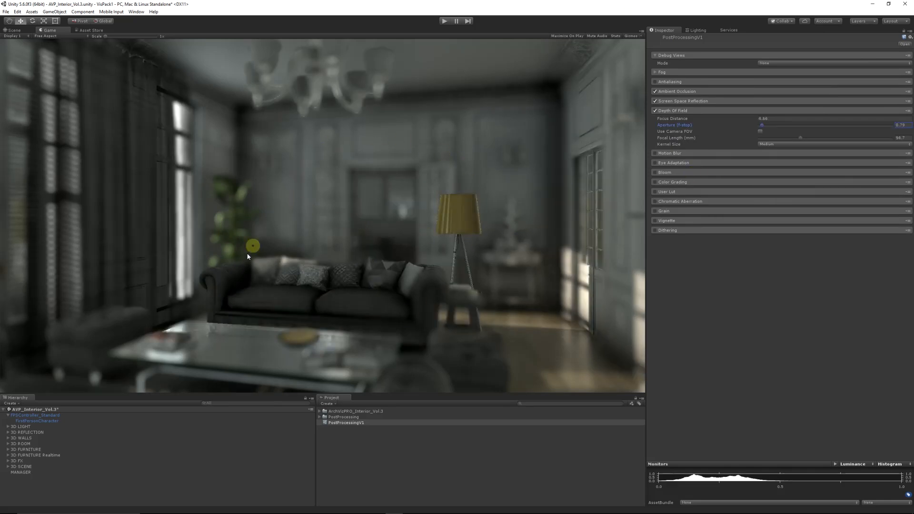
Step: Enable the Motion Blur effect, show its settings, and turn off Depth Of Field
left_click(677, 112)
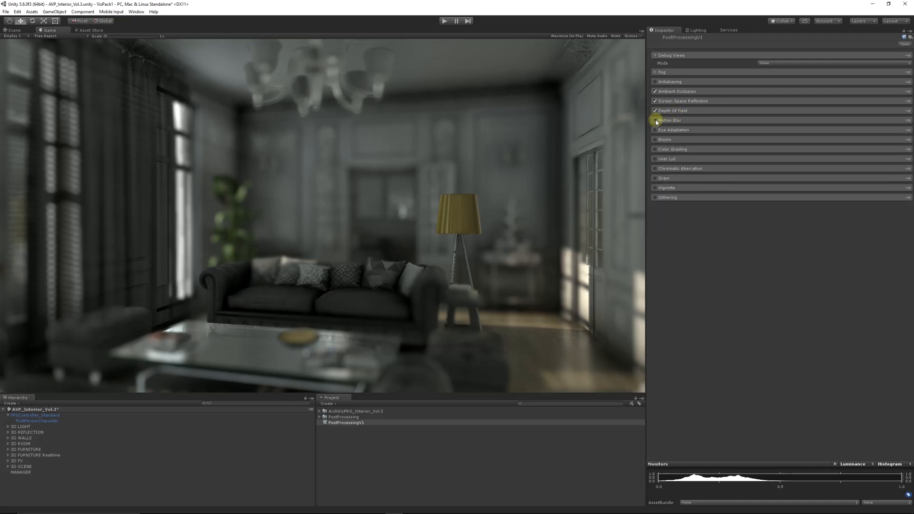
left_click(683, 121)
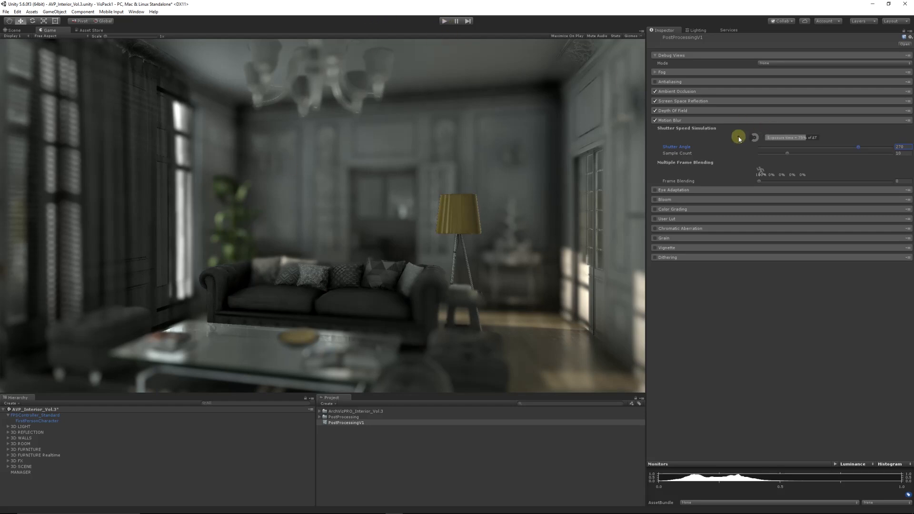
left_click(656, 111)
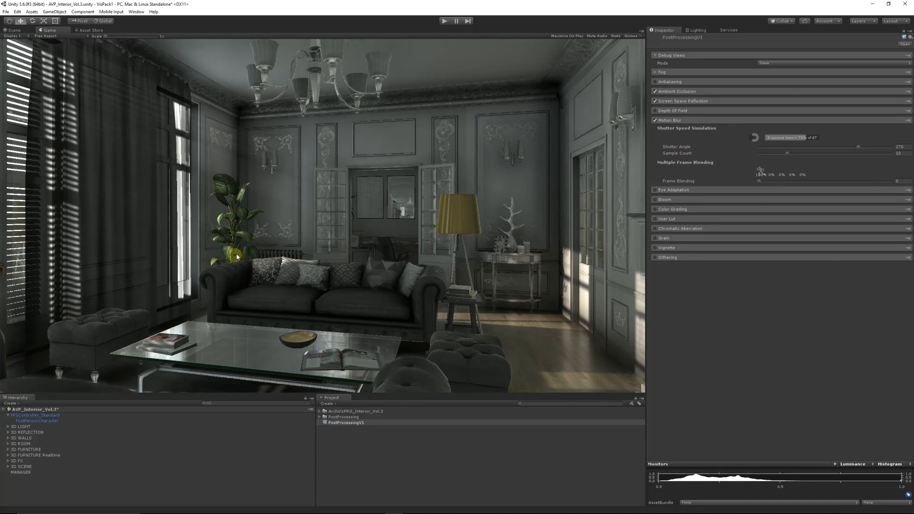
Step: Preview the Motion Vectors debug view and set Motion Blur's frame blending to 1
left_click(772, 64)
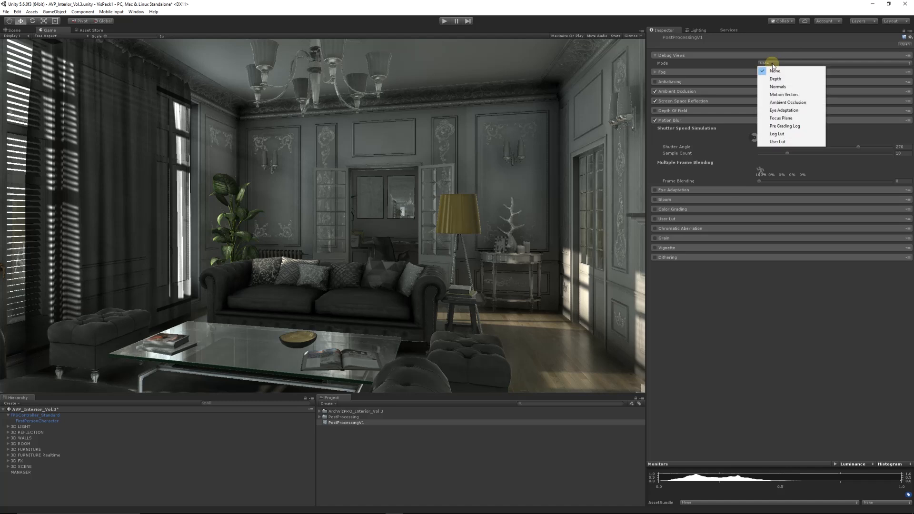
left_click(783, 95)
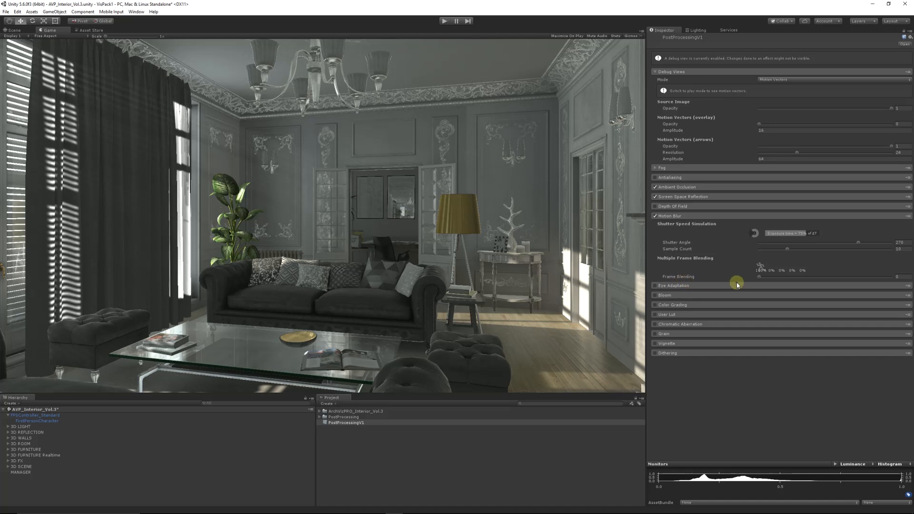
left_click_drag(759, 281, 891, 281)
Step: Run the scene in play mode to check the motion blur while moving, and stop it again
left_click(445, 21)
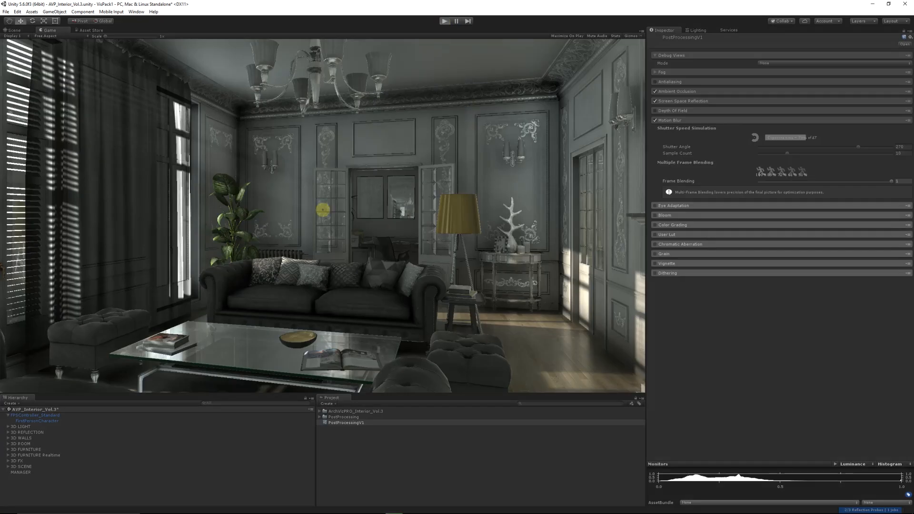
key("ctrl+p")
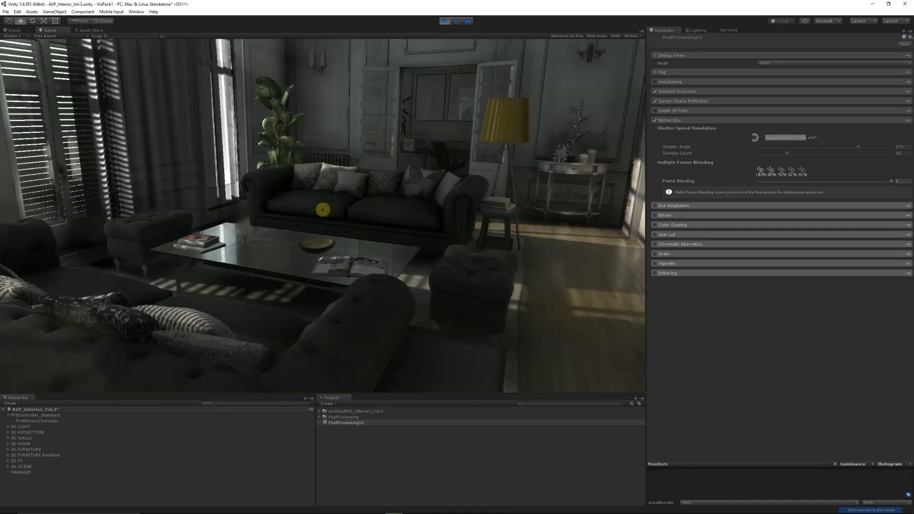
key("ctrl+p")
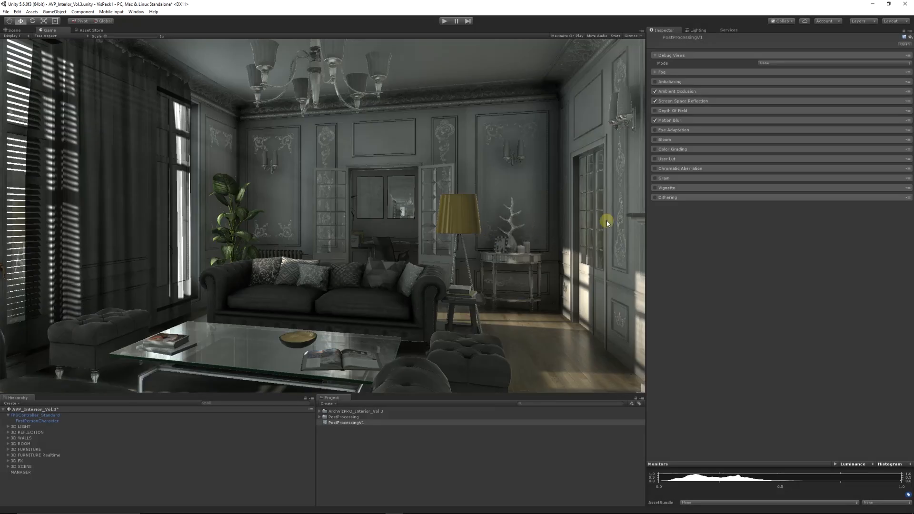
Step: Enable the Eye Adaptation effect, review its settings, and turn off Motion Blur
left_click(655, 130)
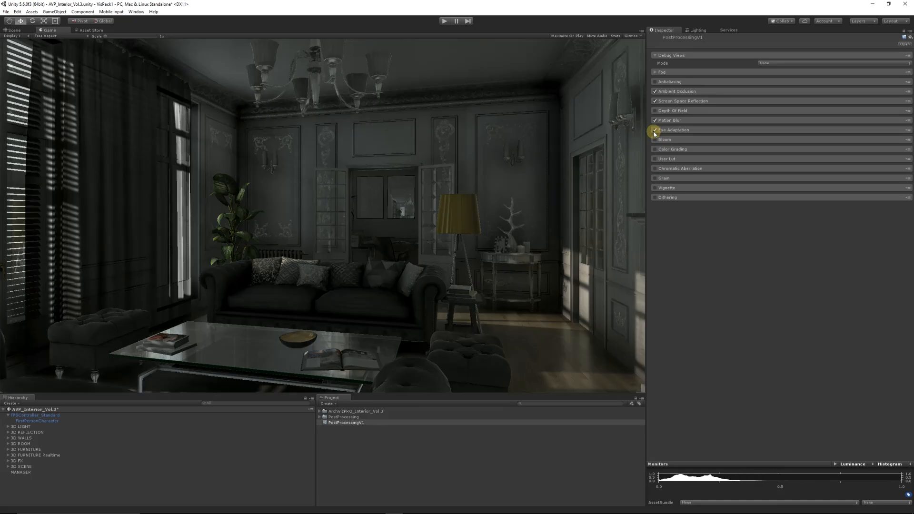
left_click(676, 130)
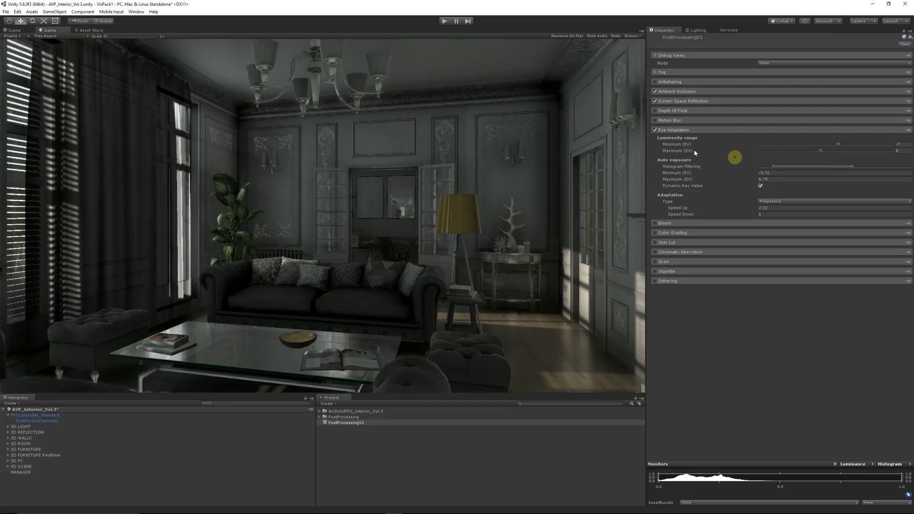
left_click(655, 120)
left_click(699, 132)
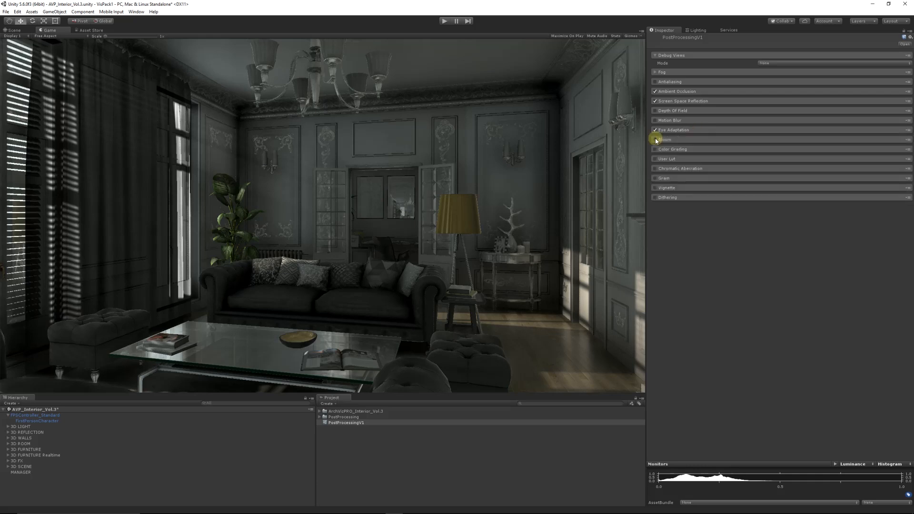
Step: Enable the Bloom effect and set its intensity to about 1.98 and its gamma threshold to about 0.34
left_click(655, 140)
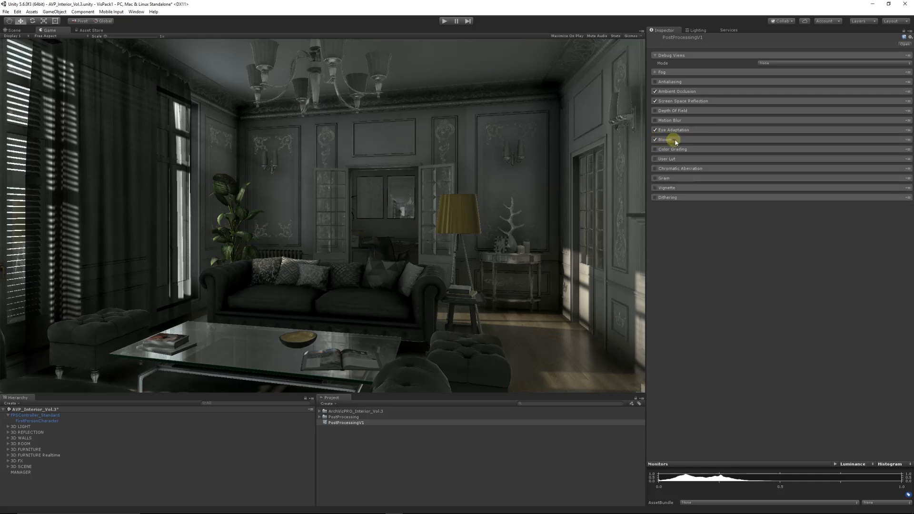
left_click(675, 141)
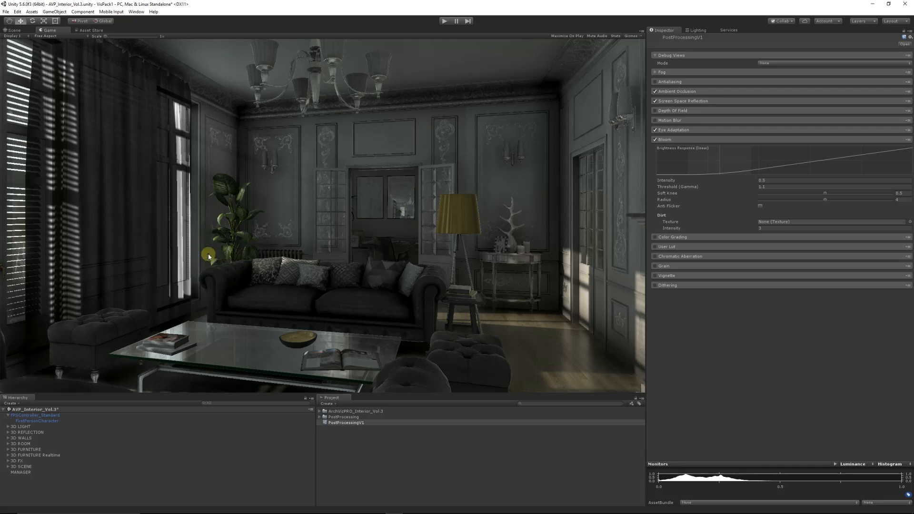
left_click(745, 210)
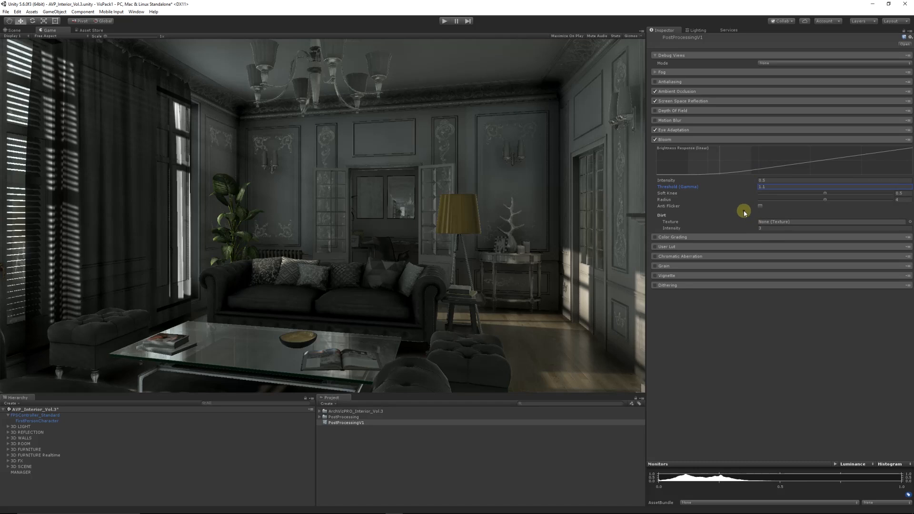
left_click_drag(755, 180, 680, 196)
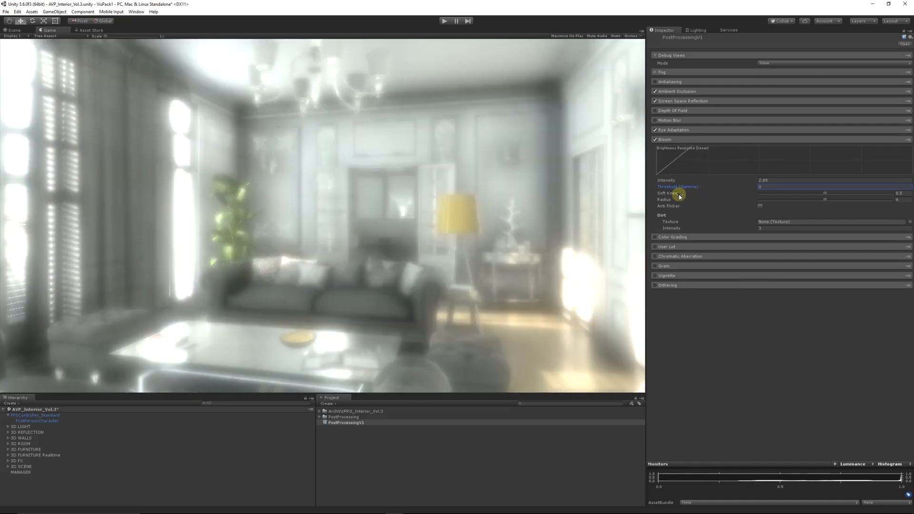
left_click_drag(750, 181, 812, 230)
left_click_drag(747, 186, 758, 184)
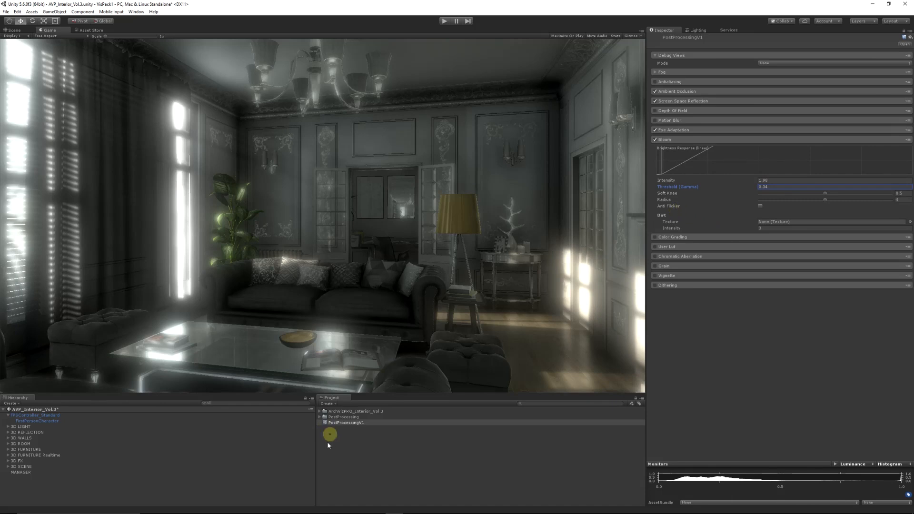
Step: Assign the LensDirt00 texture from PostProcessing's Textures > Lens Dirt folder as Bloom's dirt texture
left_click(319, 417)
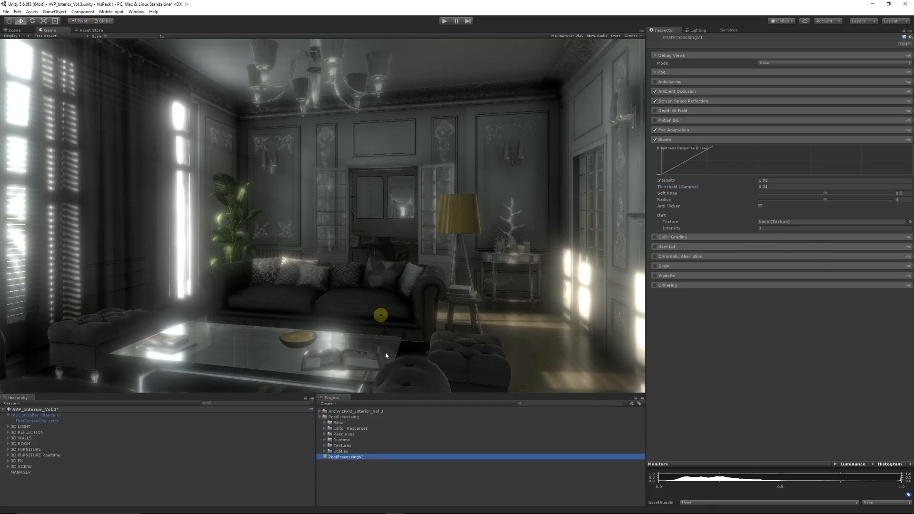
left_click(325, 445)
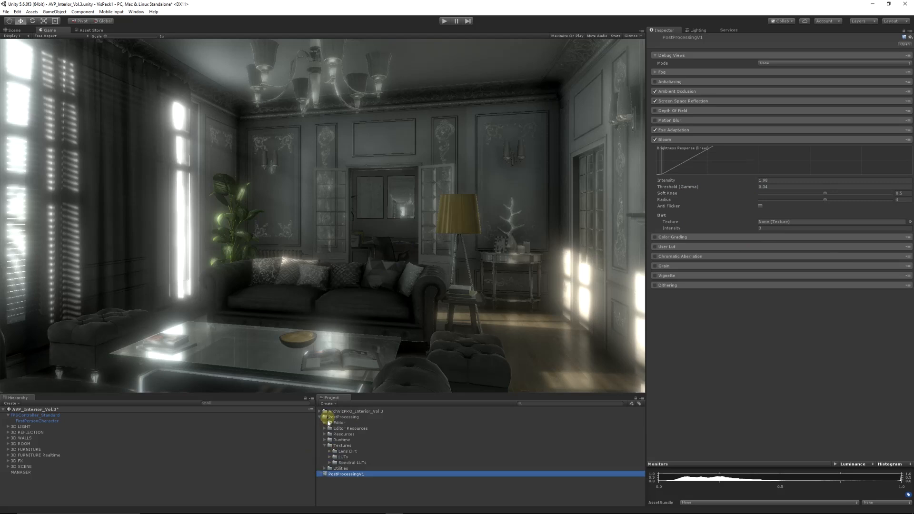
left_click(330, 452)
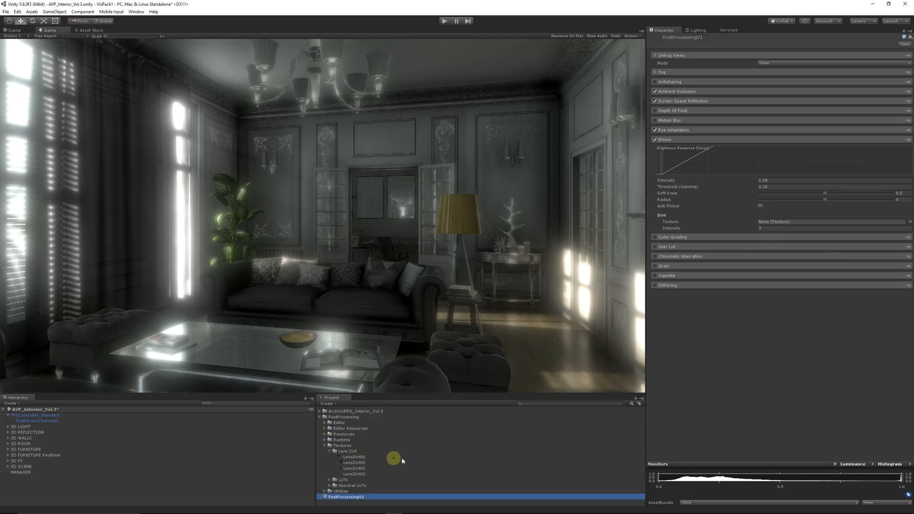
left_click(353, 457)
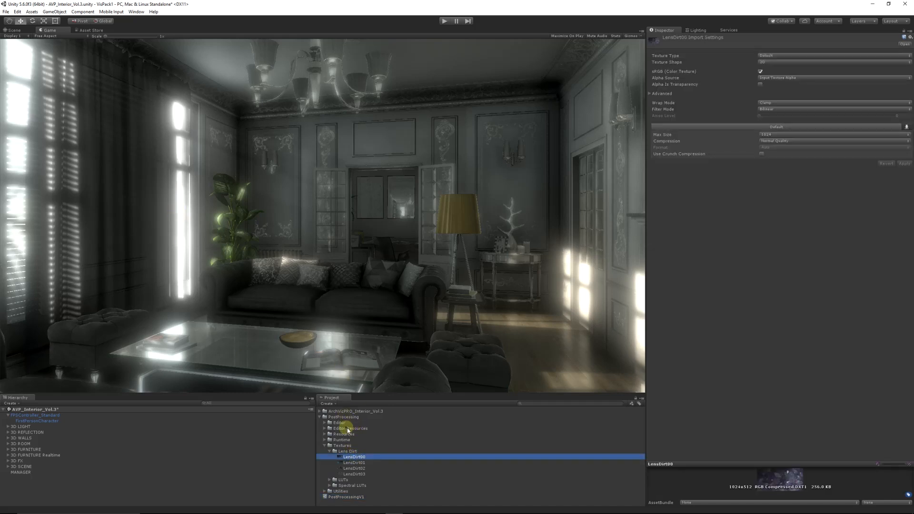
left_click(346, 497)
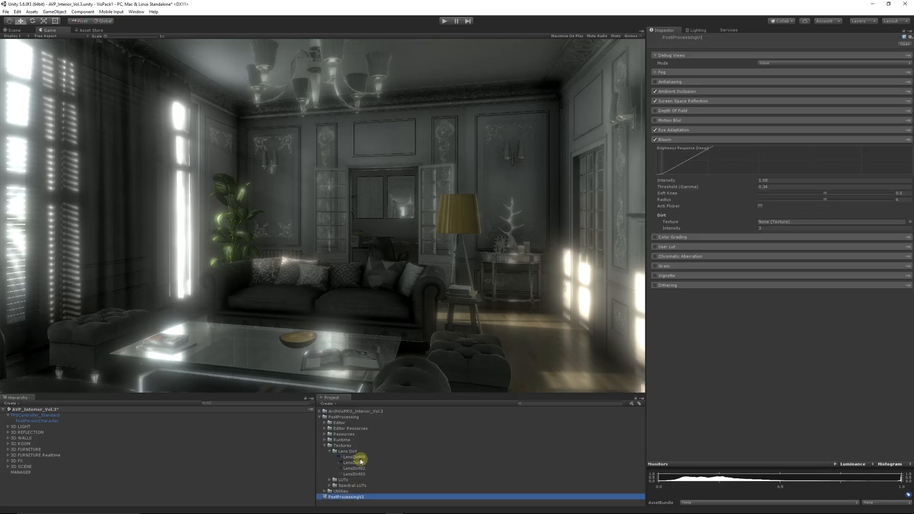
left_click_drag(355, 458, 770, 222)
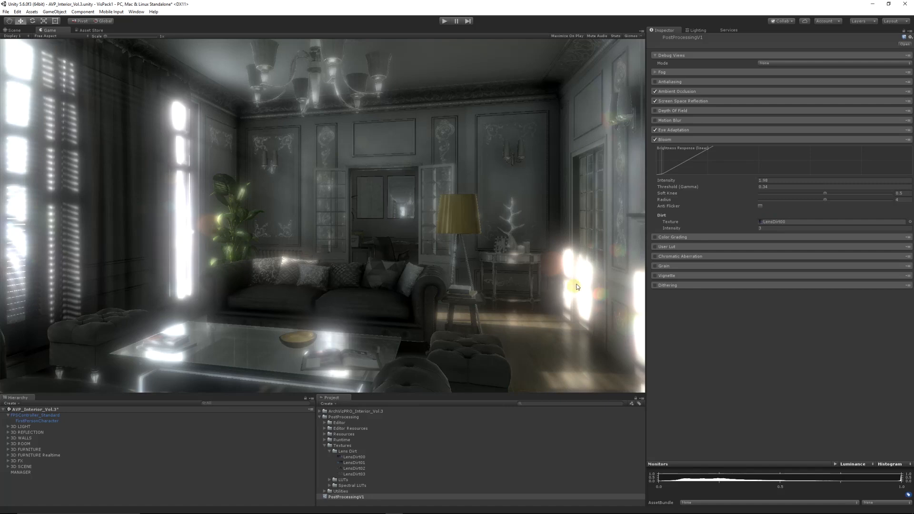
Step: Replace Bloom's dirt texture with LensDirt02 at a dirt intensity of 5.25, and check the result in play mode
left_click_drag(355, 463, 783, 224)
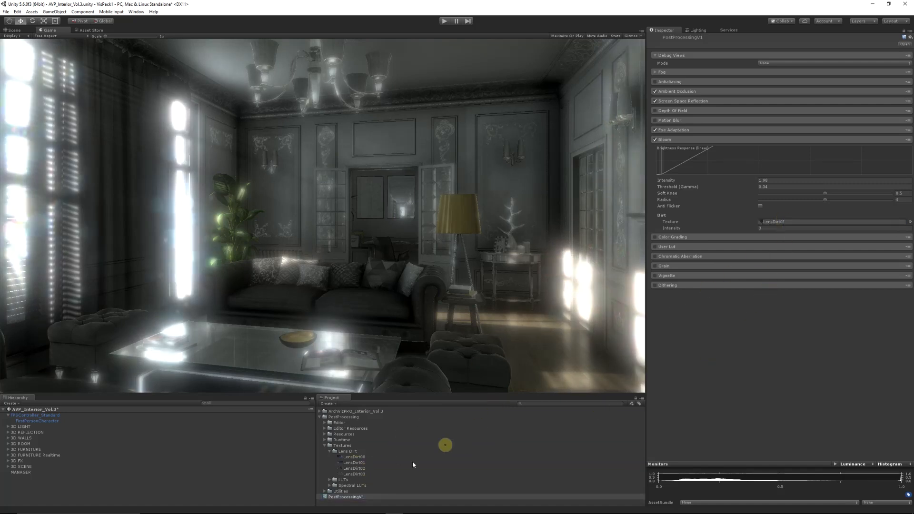
left_click_drag(355, 468, 773, 236)
type("5.25")
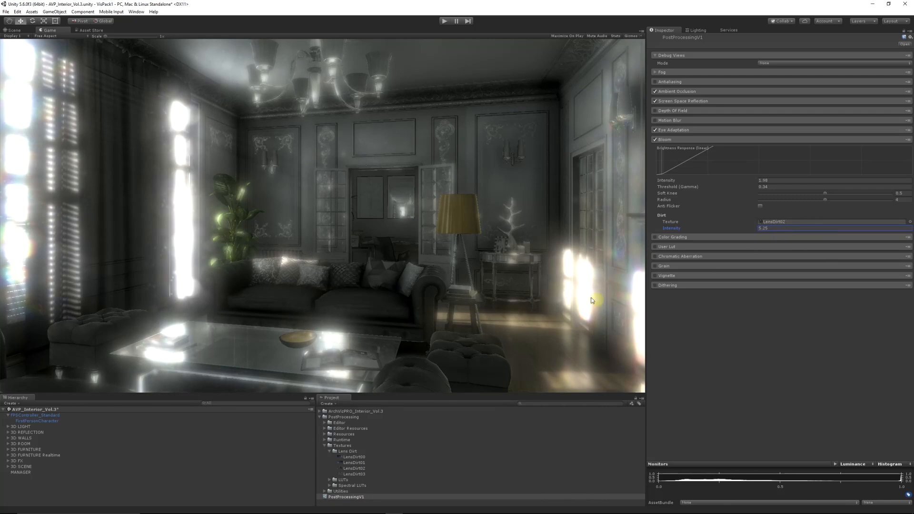
left_click(447, 21)
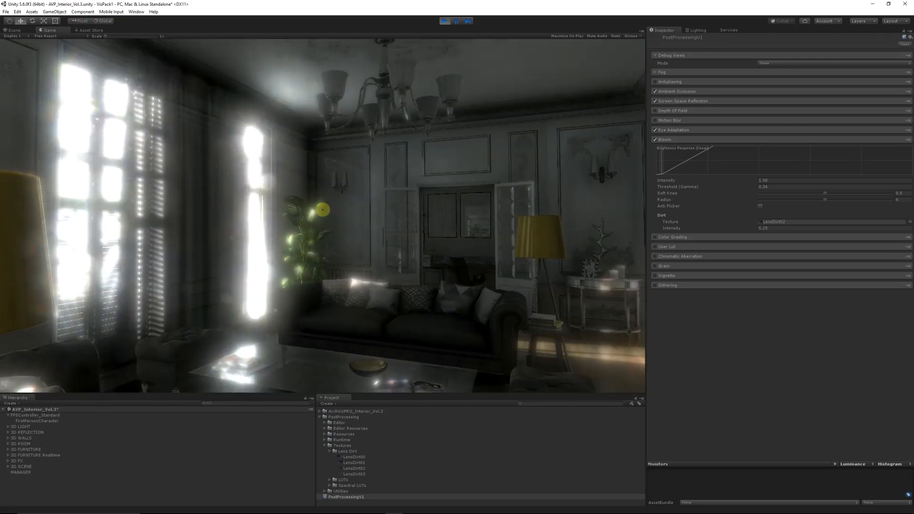
key("ctrl+p")
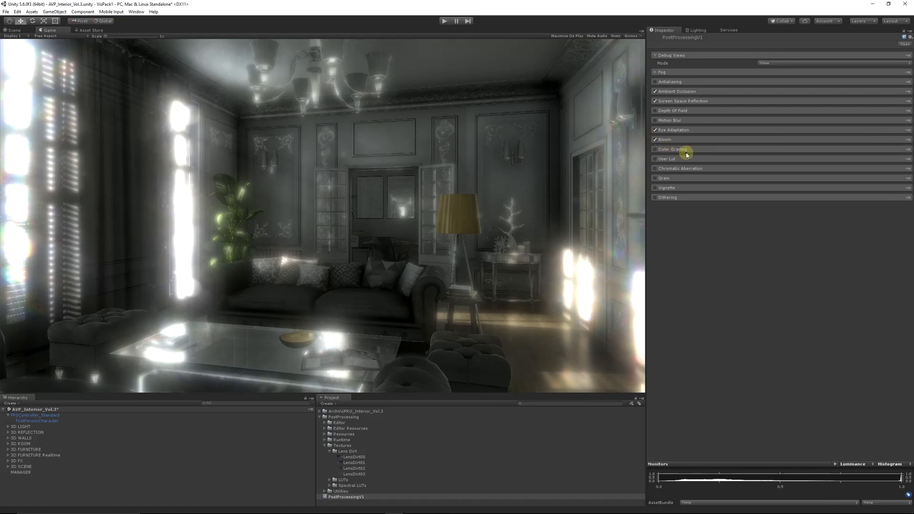
Step: Enable the Color Grading effect and expand its settings
left_click(655, 149)
left_click(671, 149)
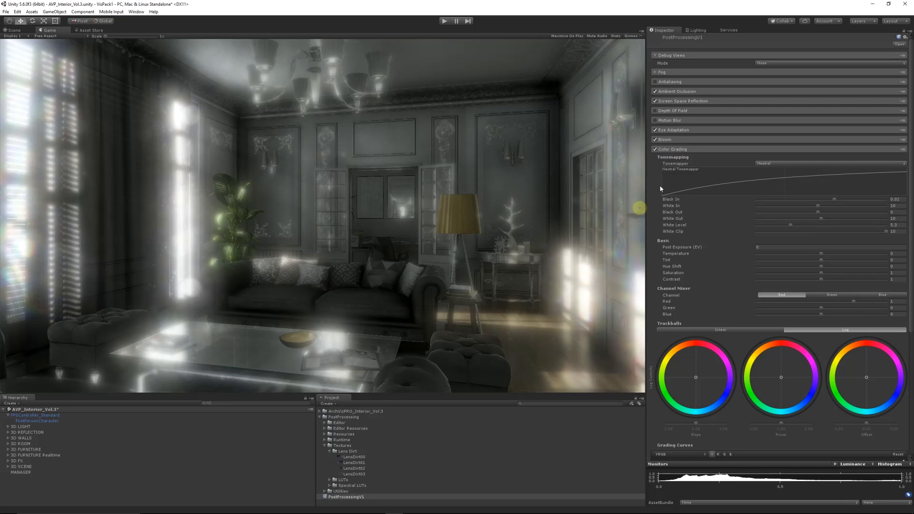
left_click(686, 163)
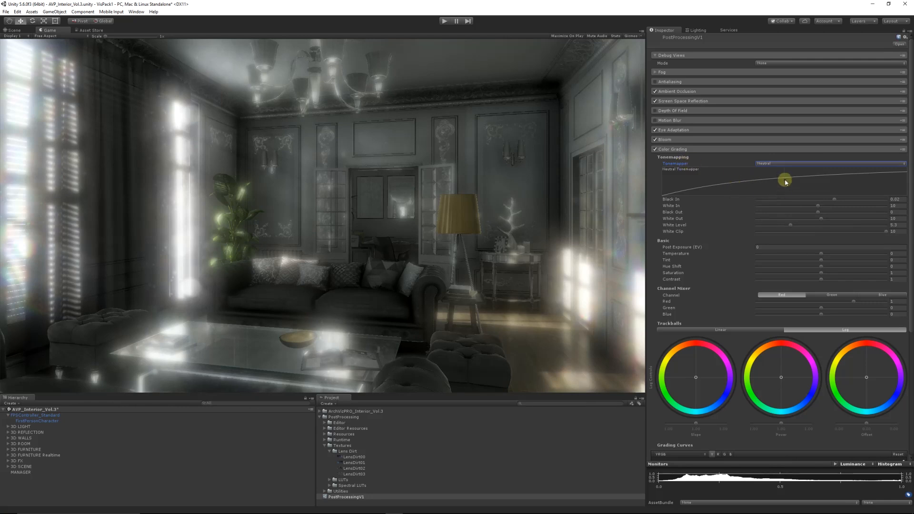
Step: Try the None tonemapper for Color Grading and switch it back to Neutral
left_click(772, 163)
left_click(773, 168)
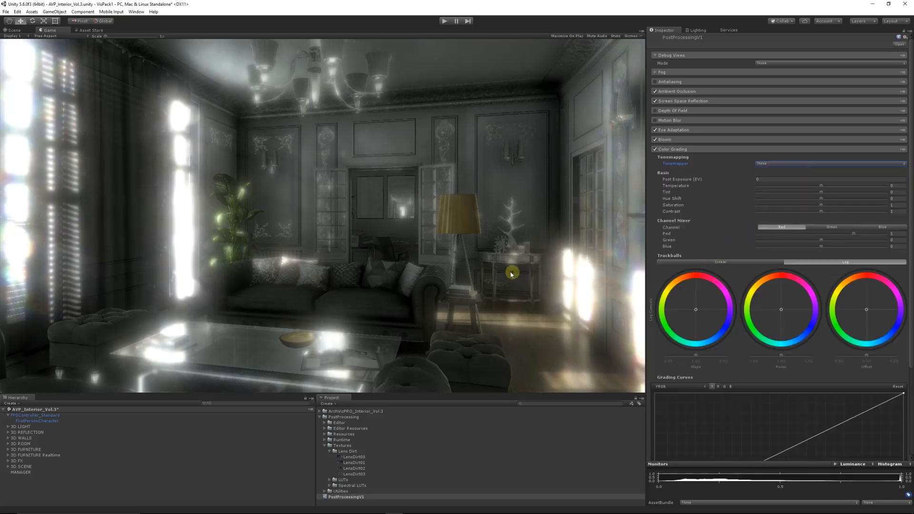
left_click(771, 163)
left_click(773, 188)
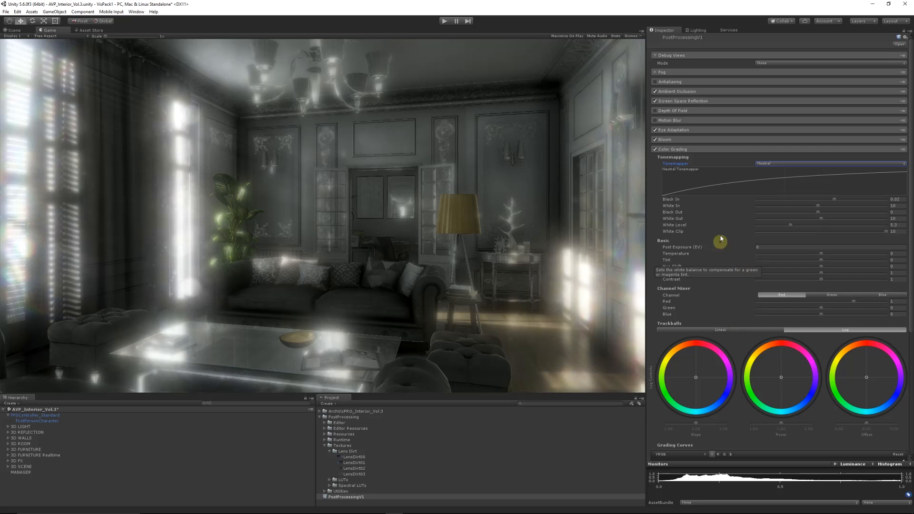
scroll(716, 373, "down", 3)
scroll(698, 346, "up", 3)
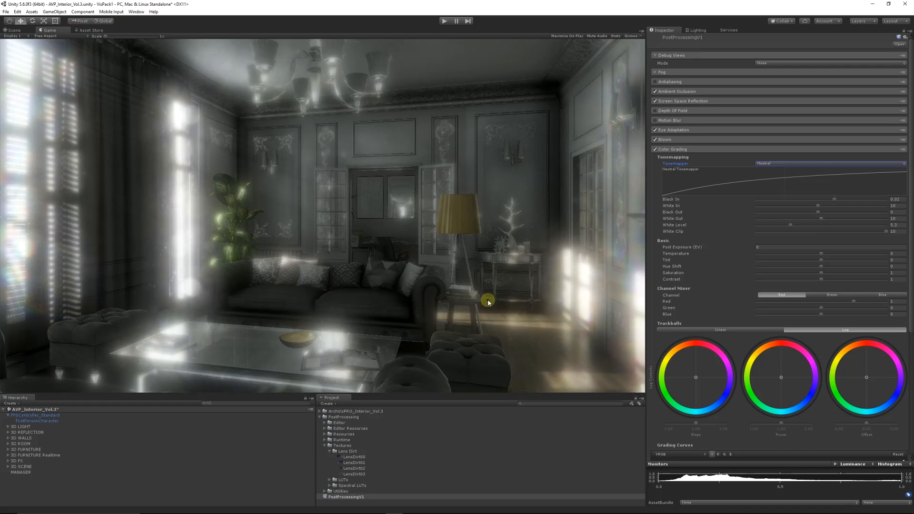
Step: Shift the Log Slope trackball toward orange-yellow and nudge the Power and Offset trackballs slightly off centre
mouse_move(694, 378)
left_mouse_down()
mouse_move(682, 374)
mouse_move(688, 386)
mouse_move(684, 376)
mouse_move(696, 368)
mouse_move(696, 384)
mouse_move(682, 373)
mouse_move(687, 366)
left_mouse_up()
mouse_move(781, 378)
left_mouse_down()
mouse_move(770, 375)
mouse_move(780, 379)
left_mouse_up()
left_click_drag(867, 378, 869, 380)
Step: Set Color Grading's saturation to 2 and post exposure to about 1.28, leaving contrast at 1, and collapse the effect
left_click_drag(822, 254, 911, 277)
key("ctrl+z")
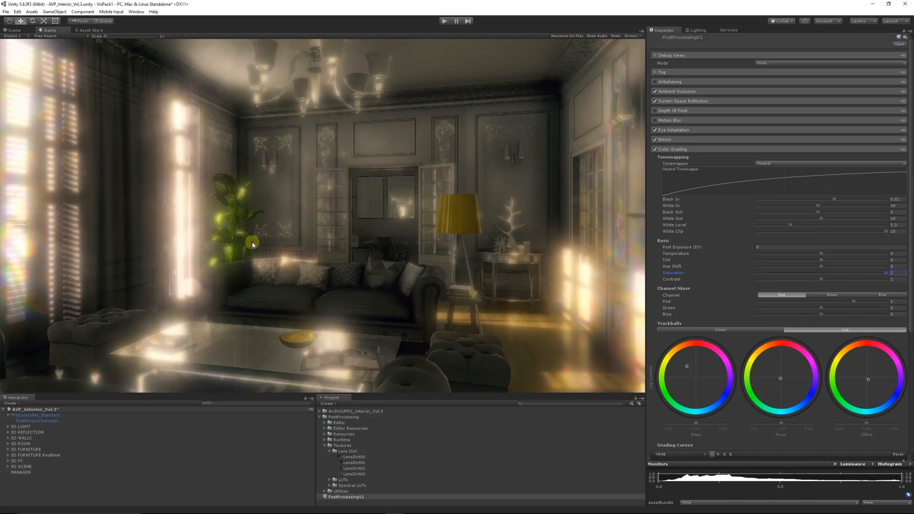
left_click(821, 281)
mouse_move(822, 280)
left_mouse_down()
mouse_move(788, 284)
mouse_move(804, 284)
left_mouse_up()
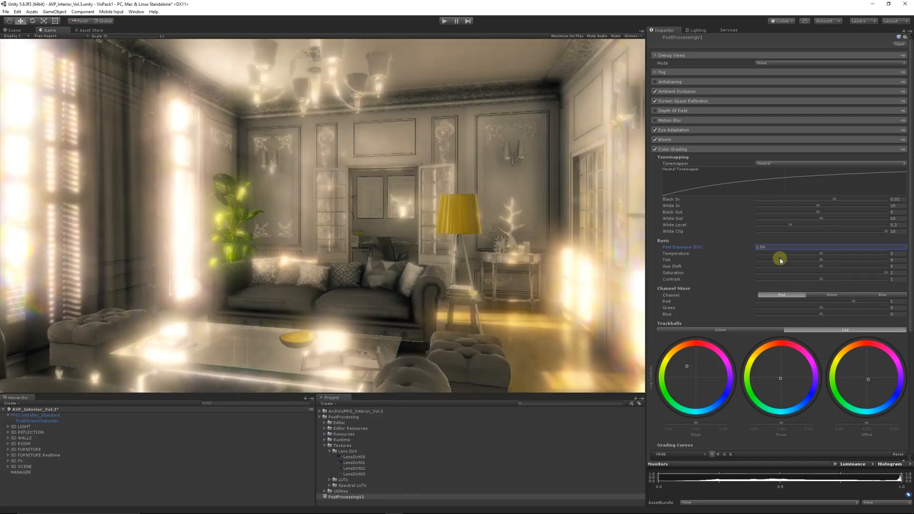
left_click_drag(781, 260, 774, 261)
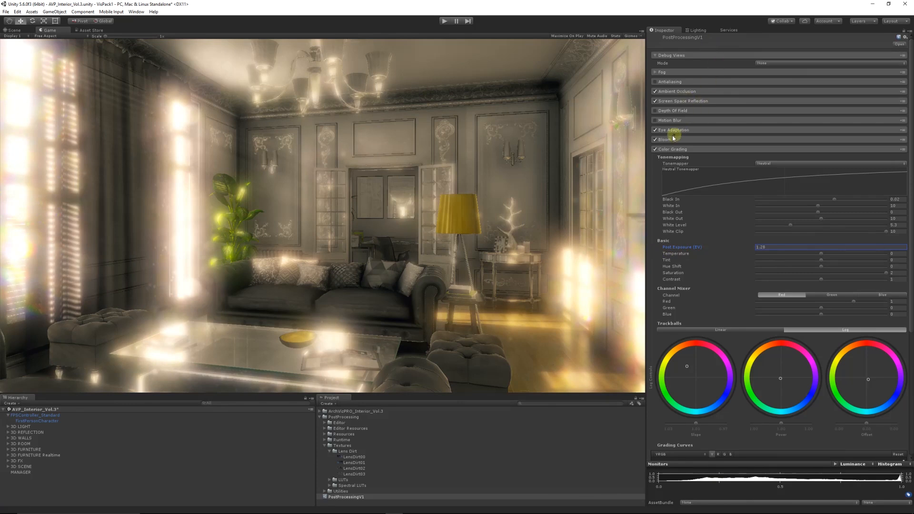
left_click(670, 150)
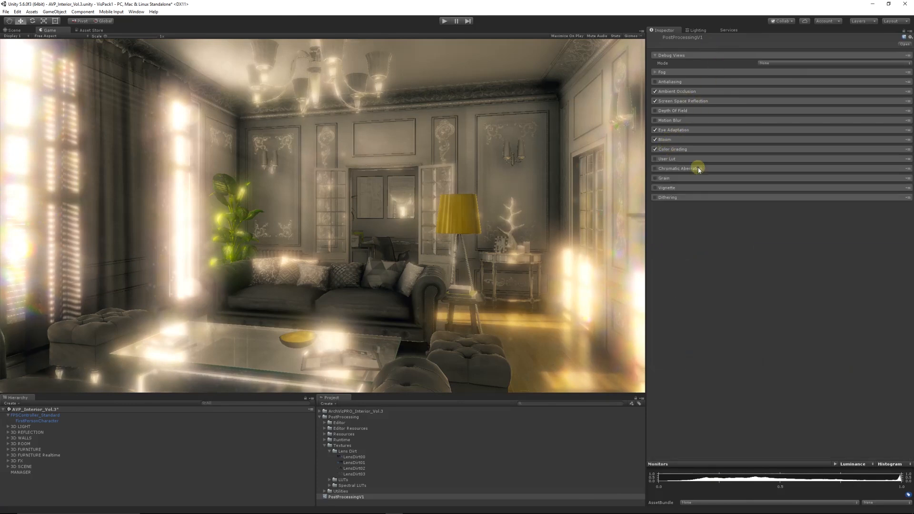
Step: Look over the User Lut settings, collapse them, and enable Chromatic Aberration with its settings expanded
left_click(658, 160)
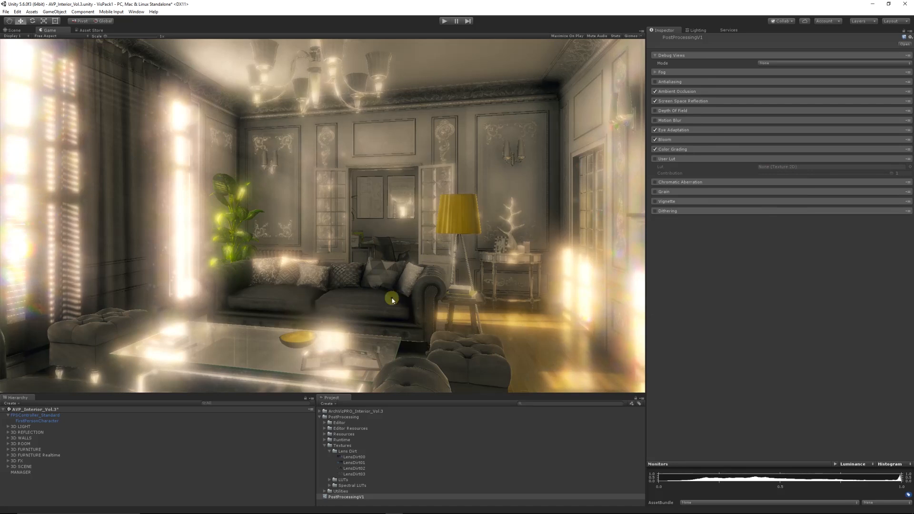
left_click(676, 160)
left_click(685, 170)
left_click(655, 169)
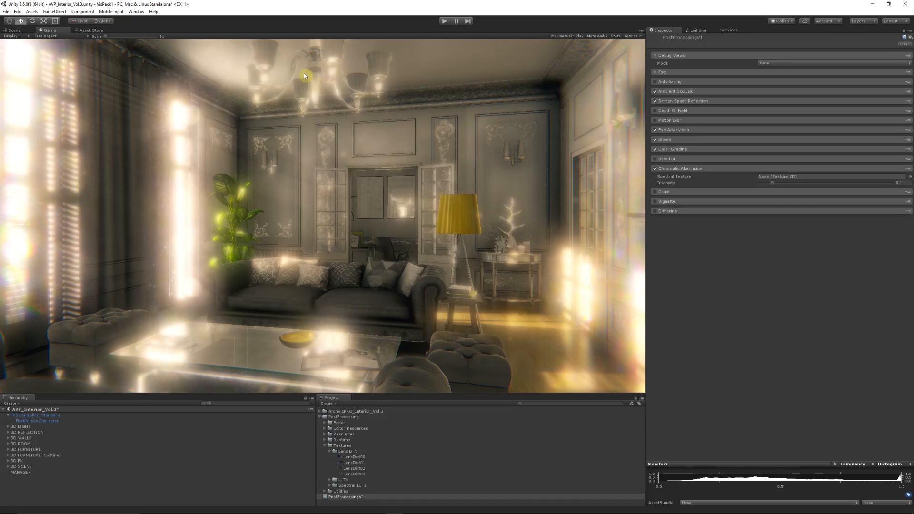
Step: Try Chromatic Aberration at a moderate intensity and at the full intensity of 1
left_click_drag(773, 183, 801, 183)
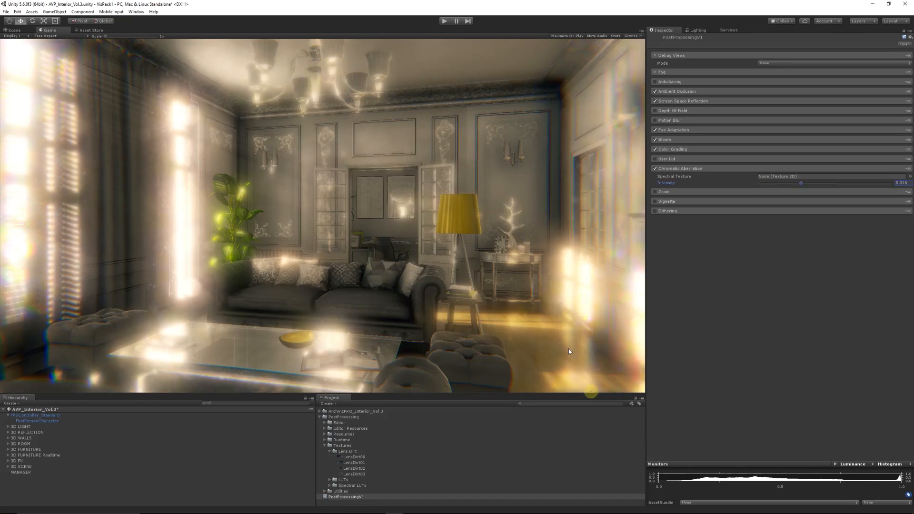
left_click_drag(801, 184, 909, 189)
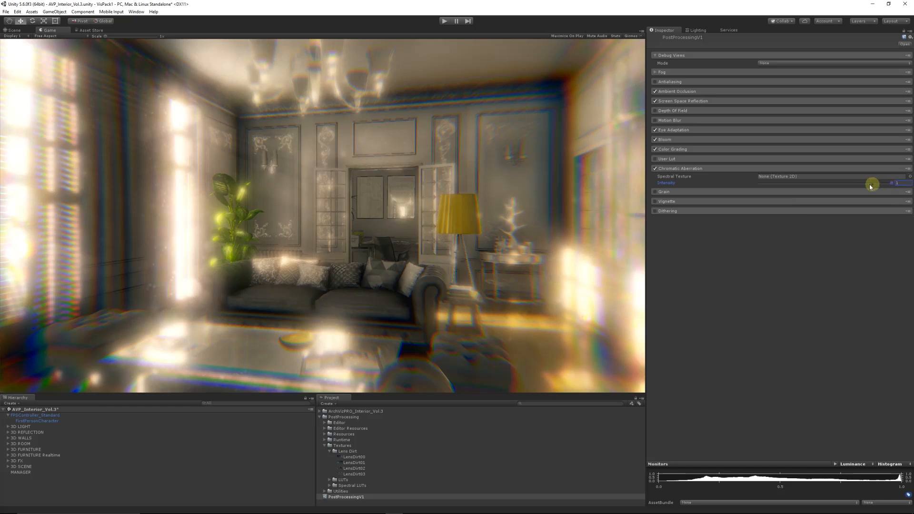
left_click_drag(782, 184, 892, 188)
Step: Assign the SpectralLut_BlueRed texture to Chromatic Aberration, lower its intensity to about 0.1, and compare the effect off and on before collapsing it
left_click(334, 486)
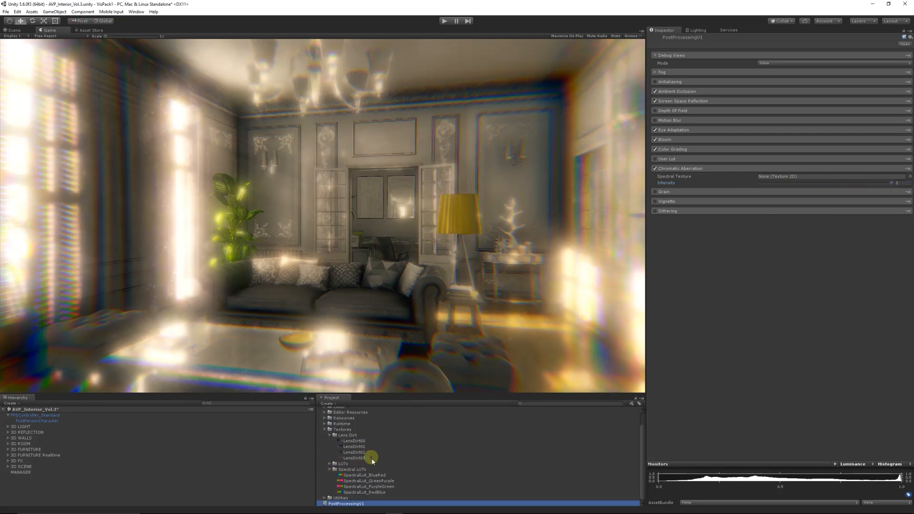
left_click_drag(356, 475, 780, 179)
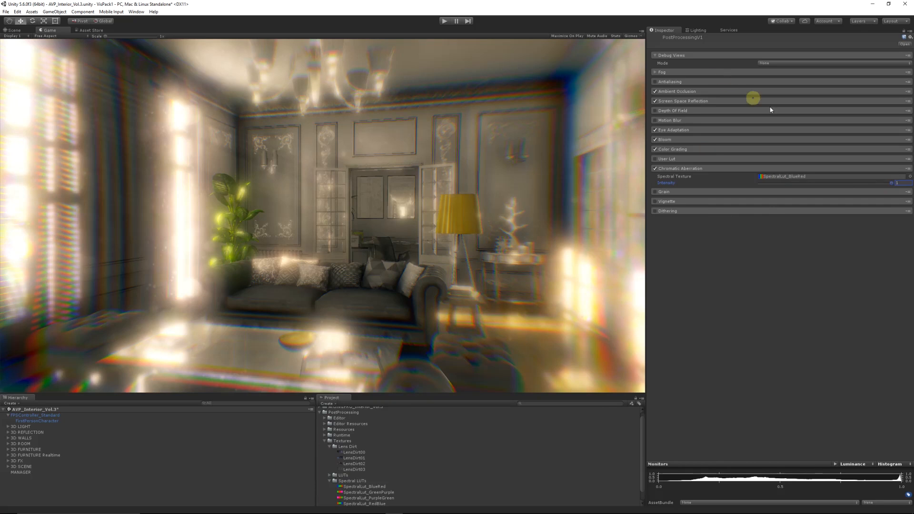
left_click_drag(798, 184, 772, 185)
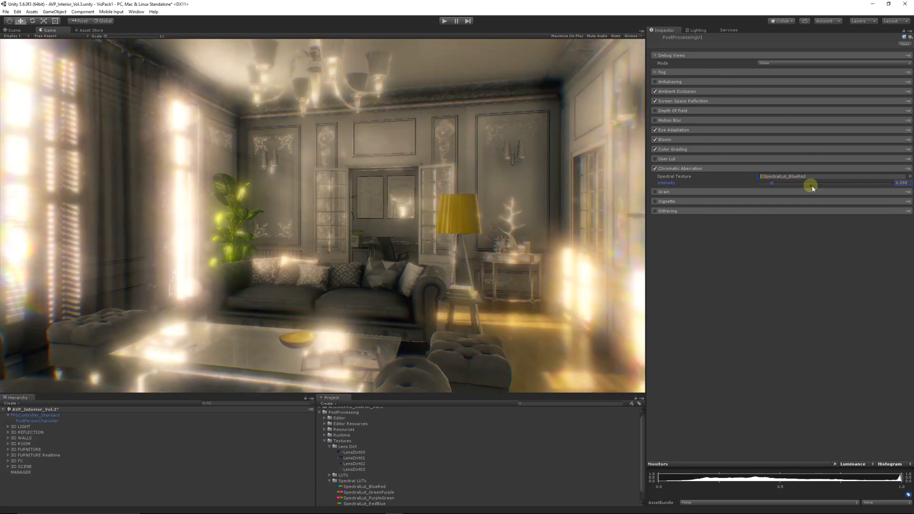
left_click(655, 169)
left_click(655, 169)
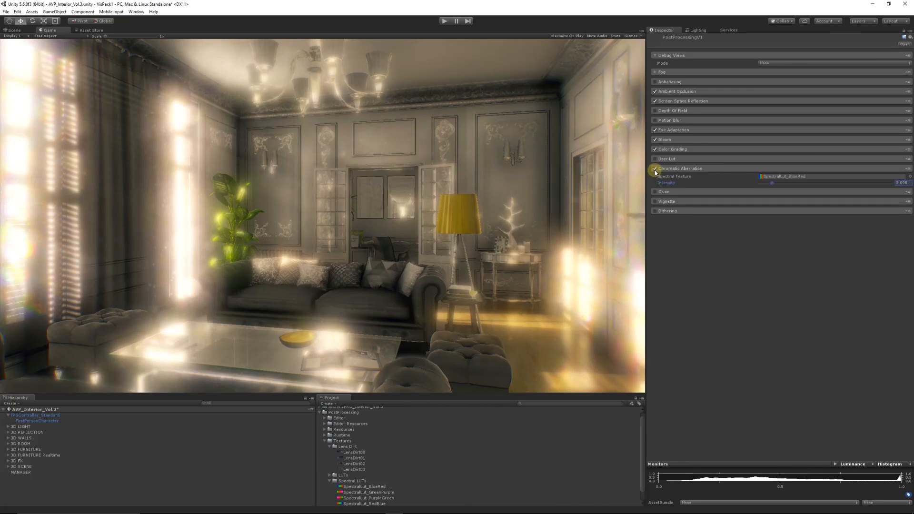
left_click(679, 168)
Step: Try the Grain effect at intensity 1 and size about 2.8 with luminance contribution at 0 and 1, and turn it off
left_click(655, 178)
left_click(664, 178)
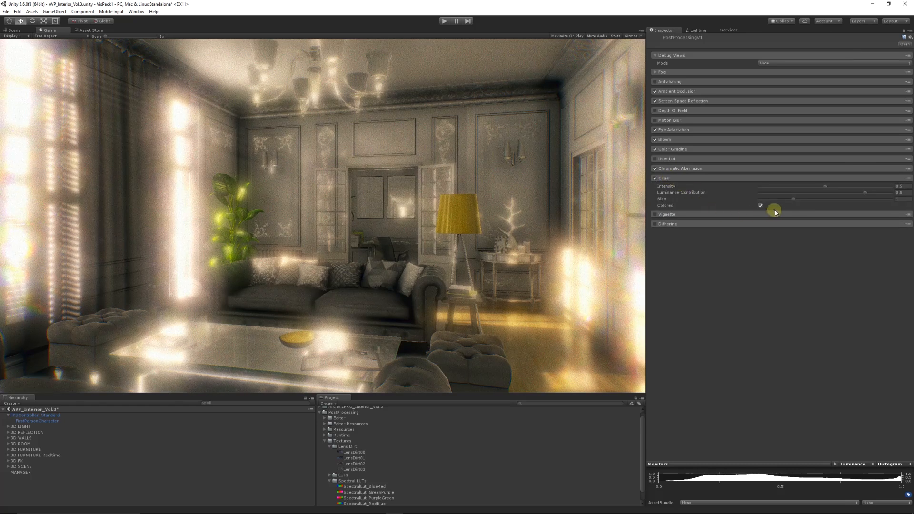
left_click_drag(825, 186, 881, 205)
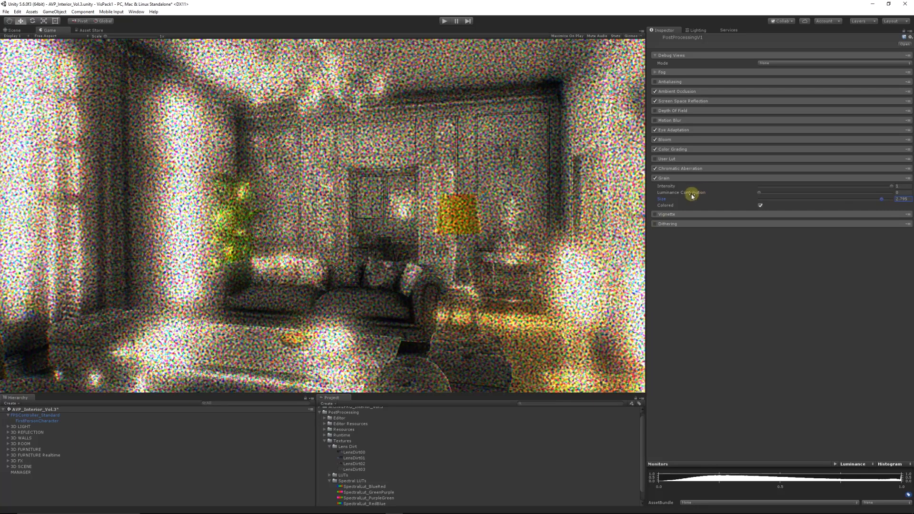
left_click(761, 206)
left_click(761, 207)
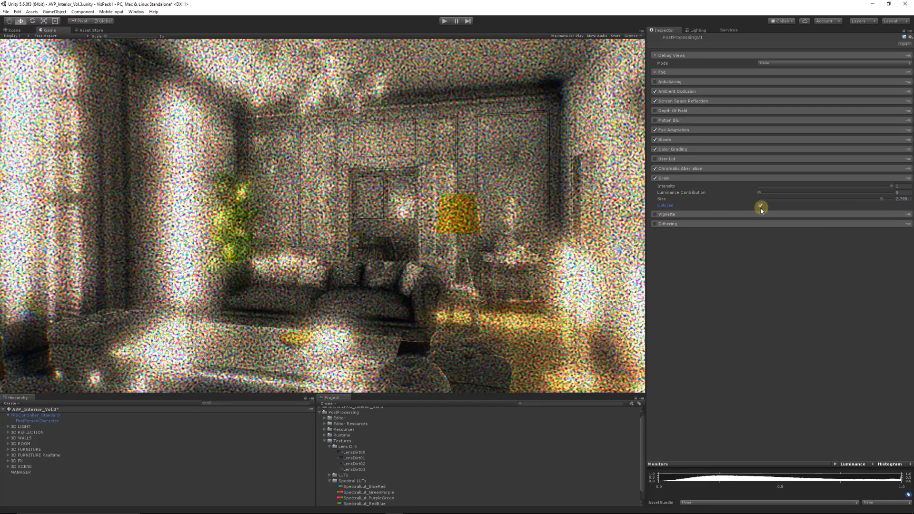
left_click_drag(759, 192, 894, 208)
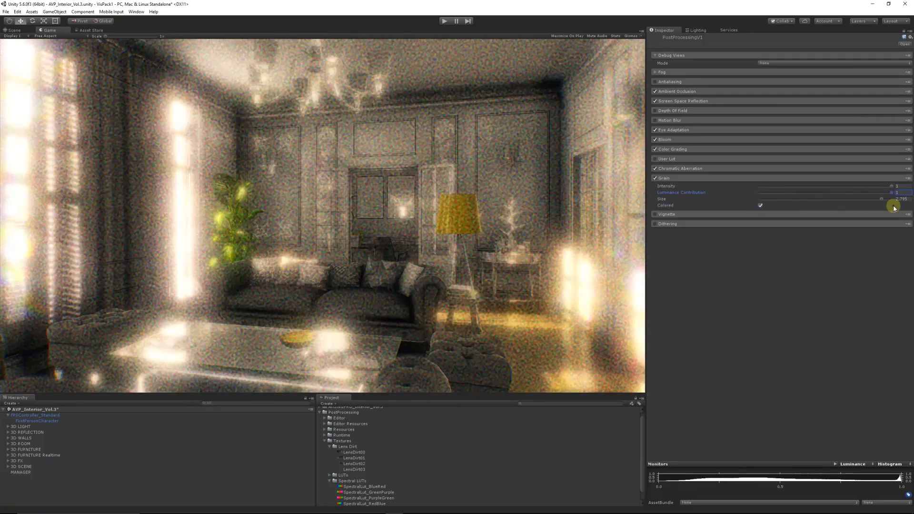
left_click(655, 179)
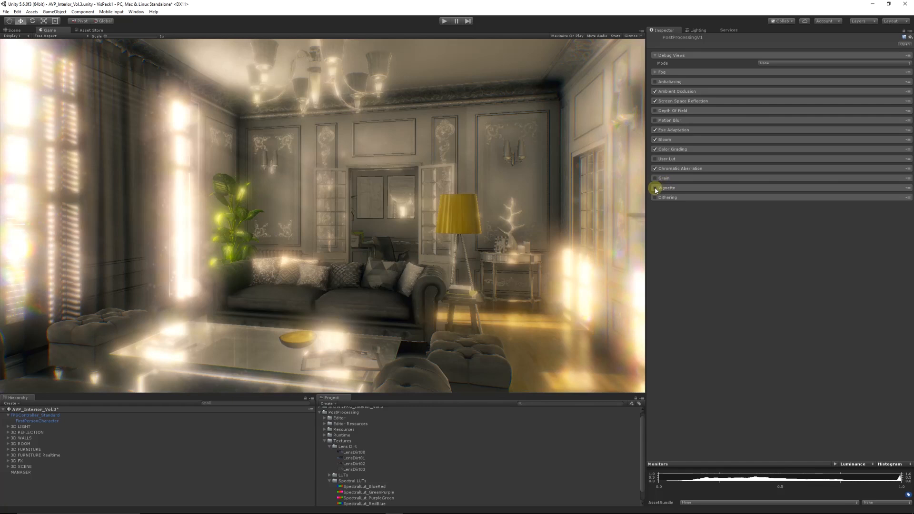
Step: Enable the Vignette effect, try its Masked mode, and set the mode back to Classic
left_click(655, 189)
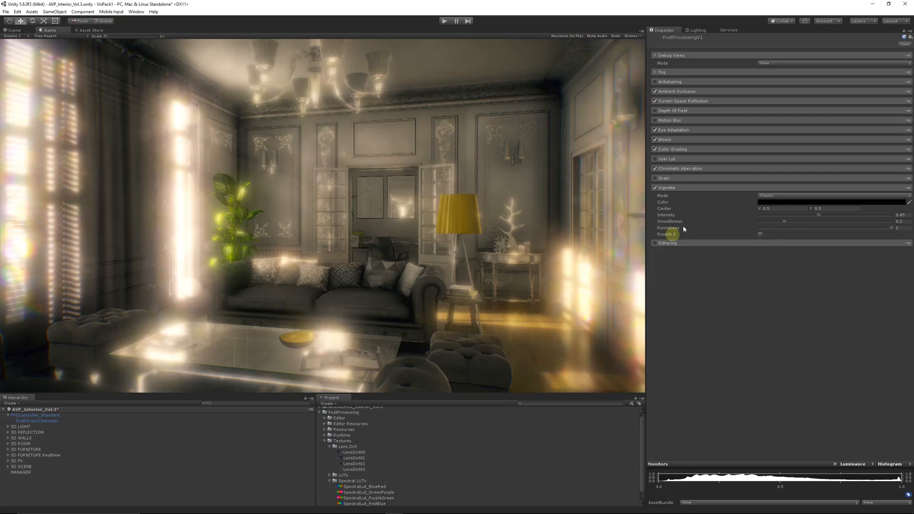
left_click(777, 197)
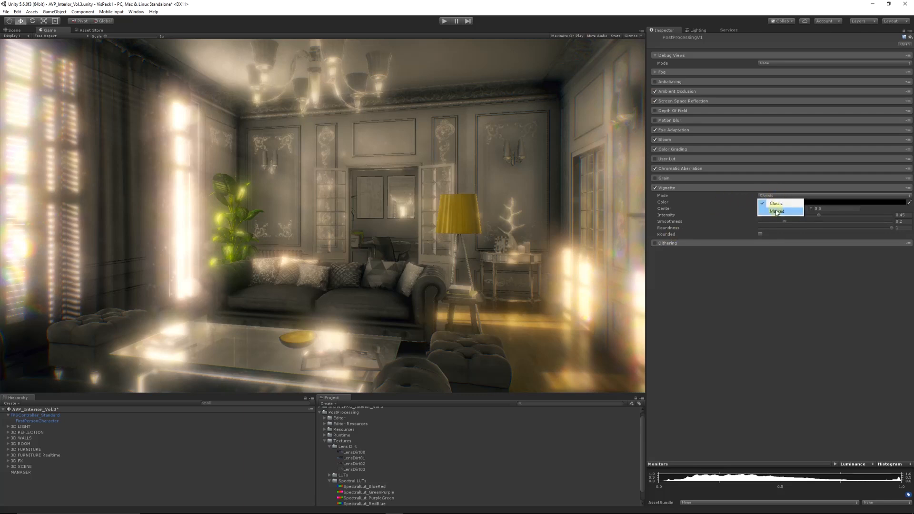
left_click(776, 209)
left_click(776, 197)
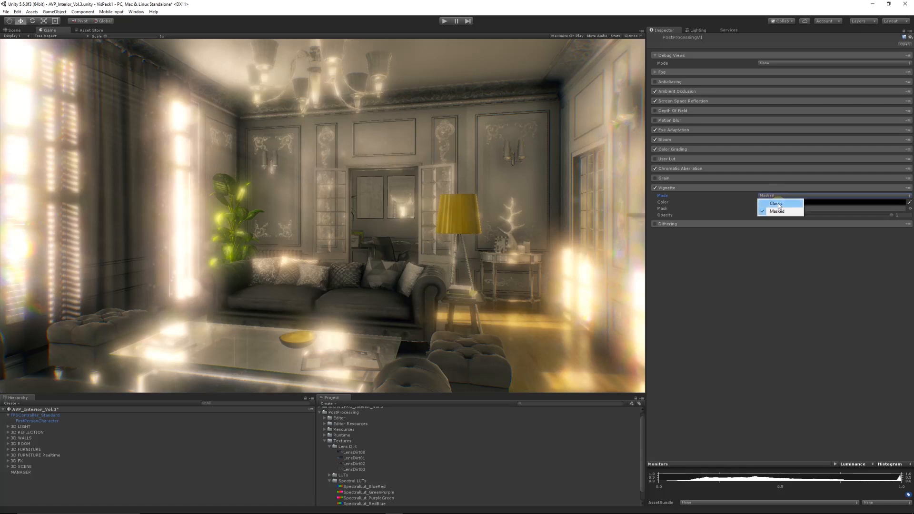
left_click(776, 202)
Step: Set the vignette color to bright red
left_click(767, 202)
left_click(535, 153)
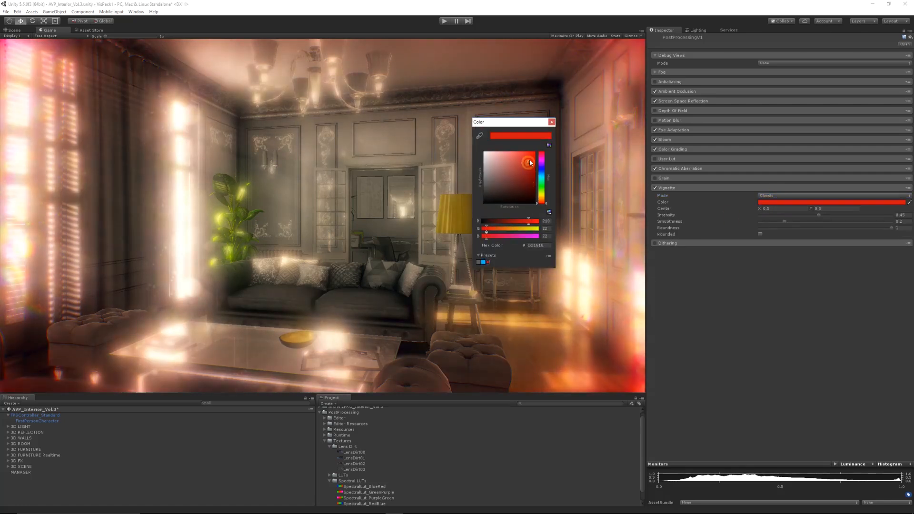
left_click(552, 122)
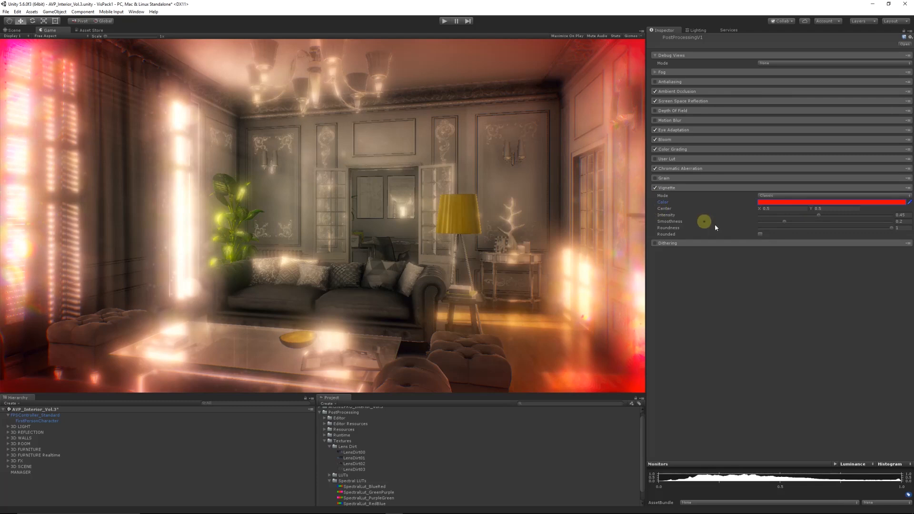
Step: Try Vignette at intensity 1 and smoothness about 0.41, and compare the Rounded option on and off
left_click_drag(821, 217, 899, 220)
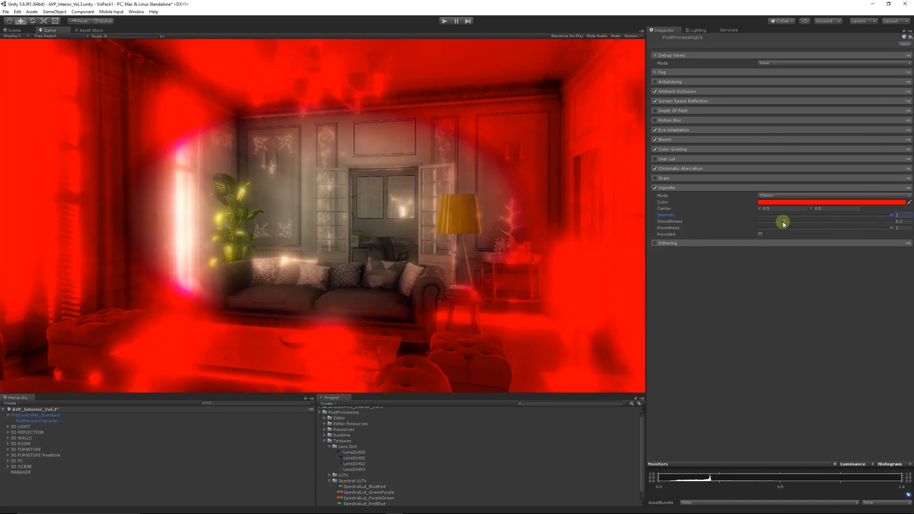
left_click_drag(786, 223, 815, 232)
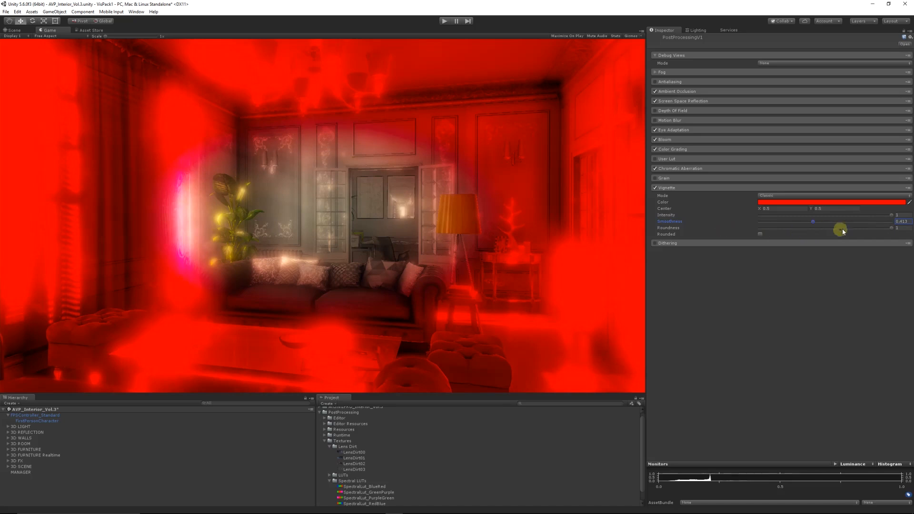
left_click_drag(890, 229, 912, 242)
left_click(760, 235)
left_click(760, 234)
left_click(761, 234)
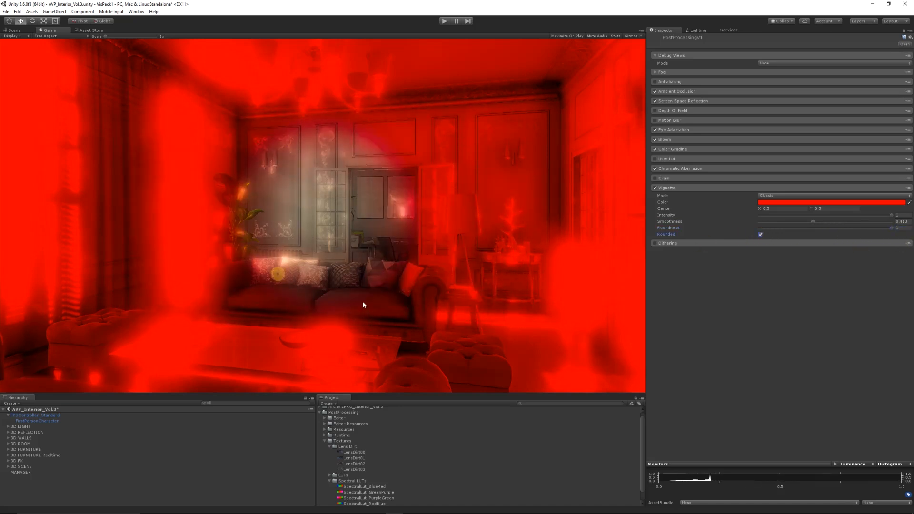
left_click(761, 234)
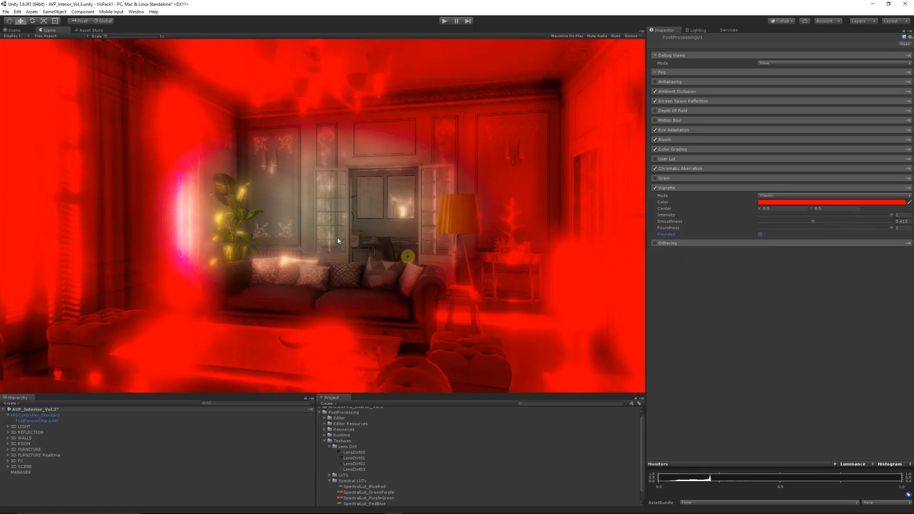
Step: Change the vignette color to black
left_click(772, 202)
left_click_drag(517, 166, 436, 227)
left_click(552, 122)
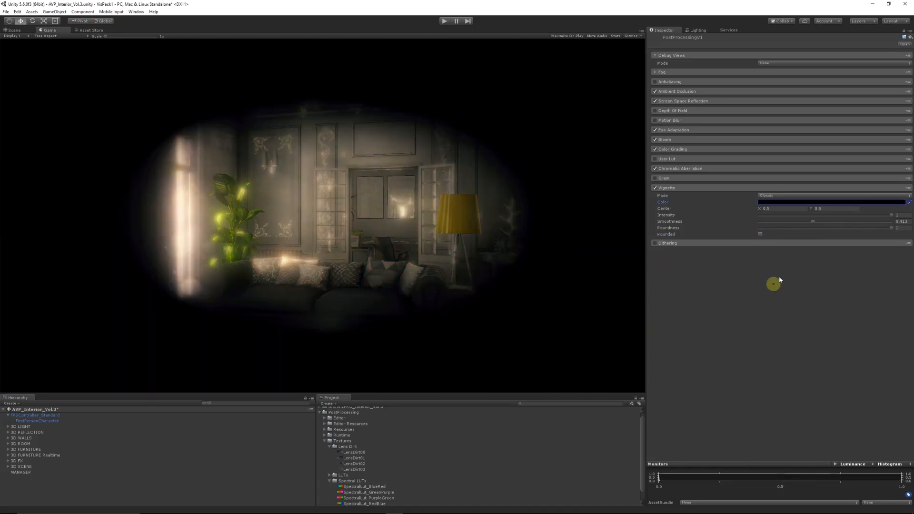
Step: Make the vignette rounded with smoothness 0.53 and intensity about 0.31, compare it off and on, and collapse its settings
left_click(760, 234)
left_click_drag(892, 214, 800, 217)
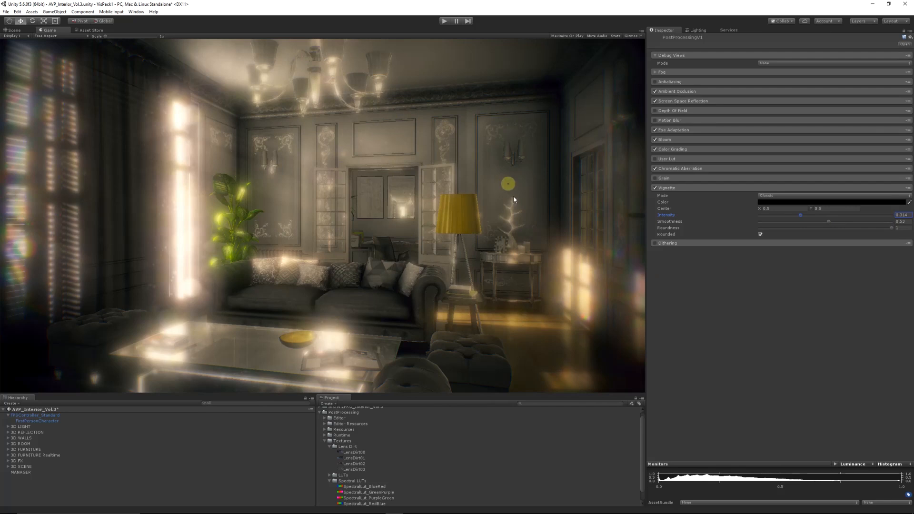
left_click(655, 188)
left_click(656, 188)
left_click(669, 188)
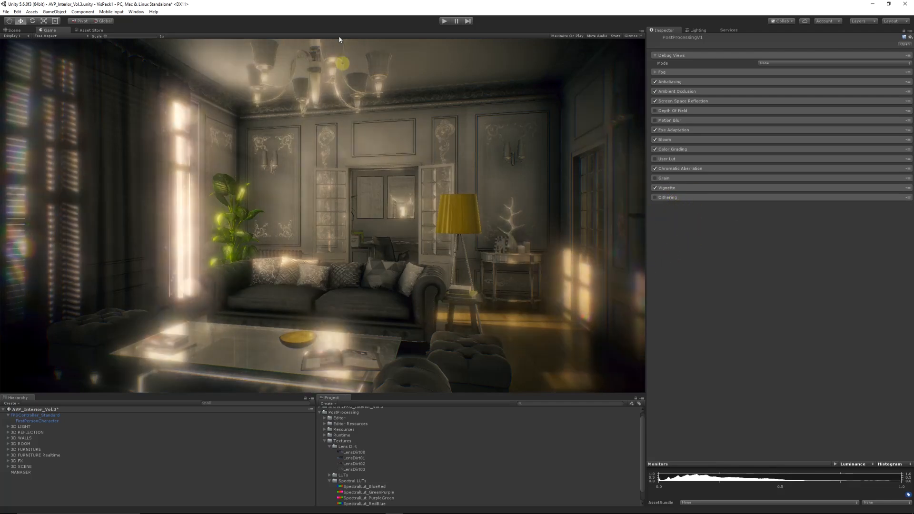
Step: Run the scene, walk through the interior to review the combined effects, and stop play mode
left_click(444, 21)
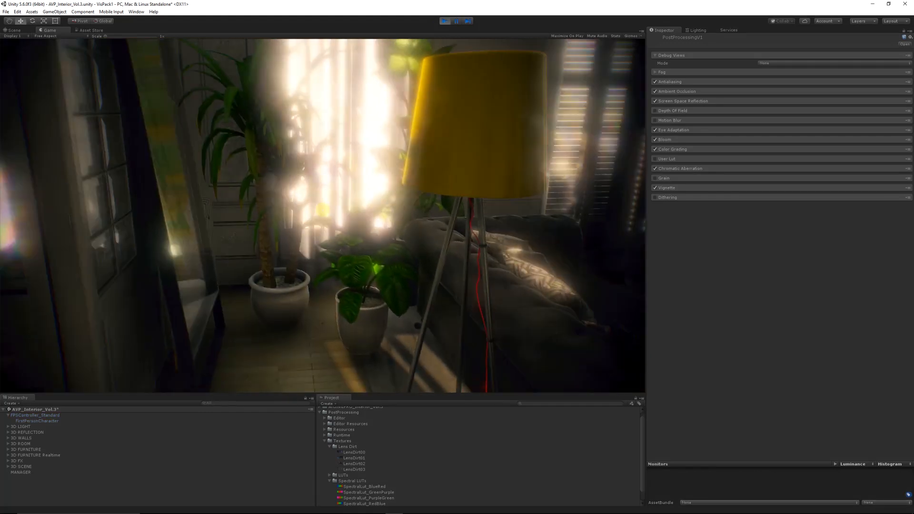
key("d")
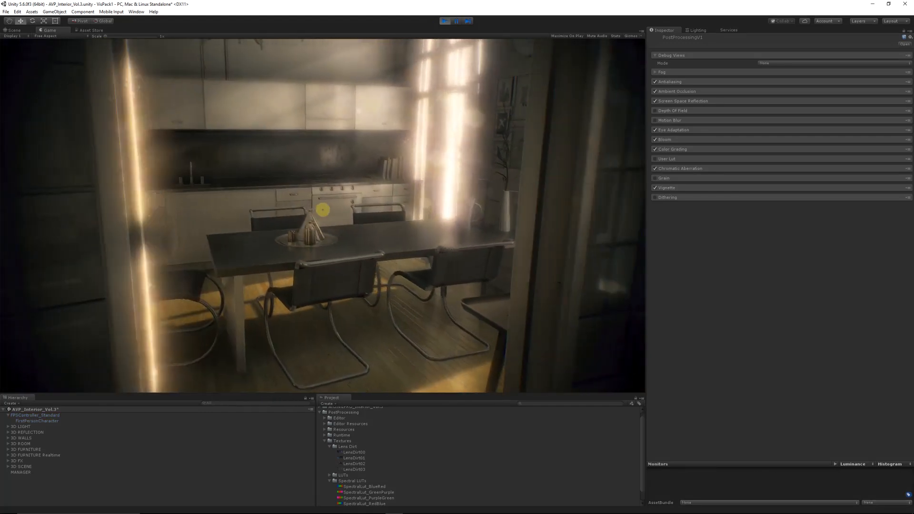
key("s")
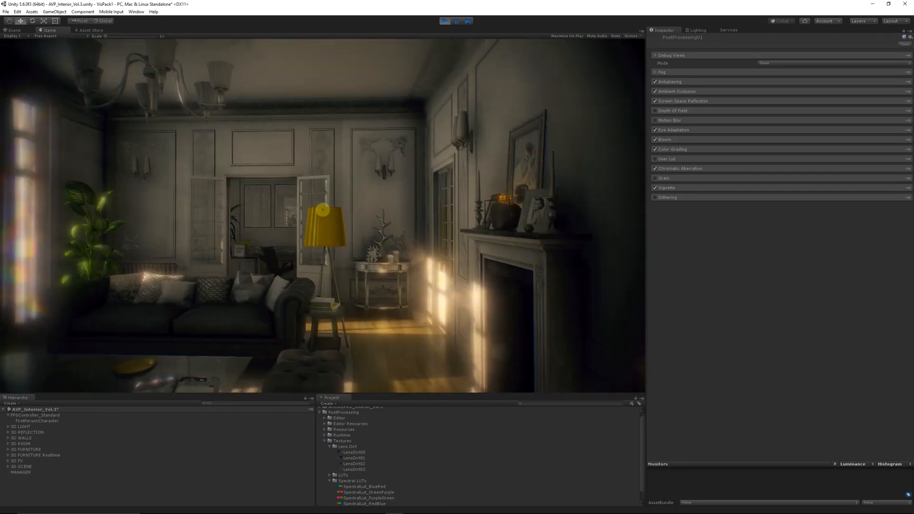
key("ctrl+p")
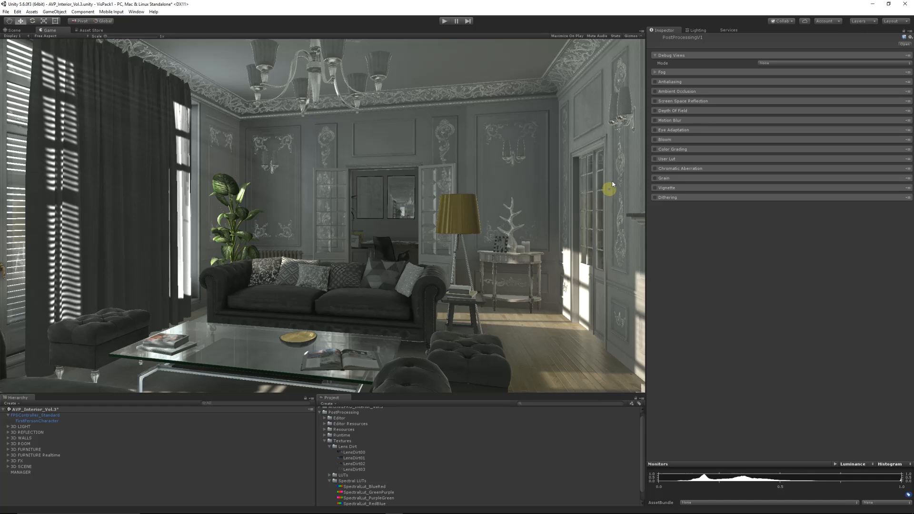
Step: Enable the Antialiasing, Ambient Occlusion and Screen Space Reflection effects one by one
left_click(656, 82)
left_click(656, 92)
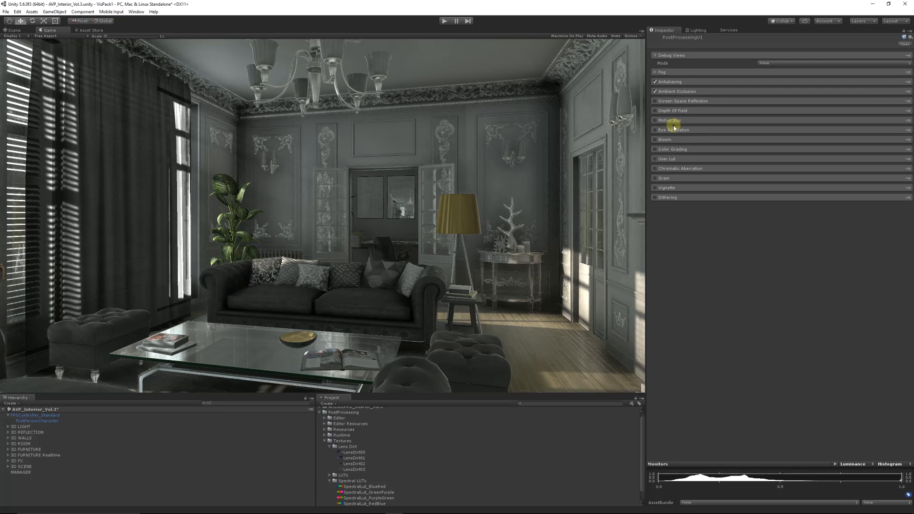
left_click(655, 101)
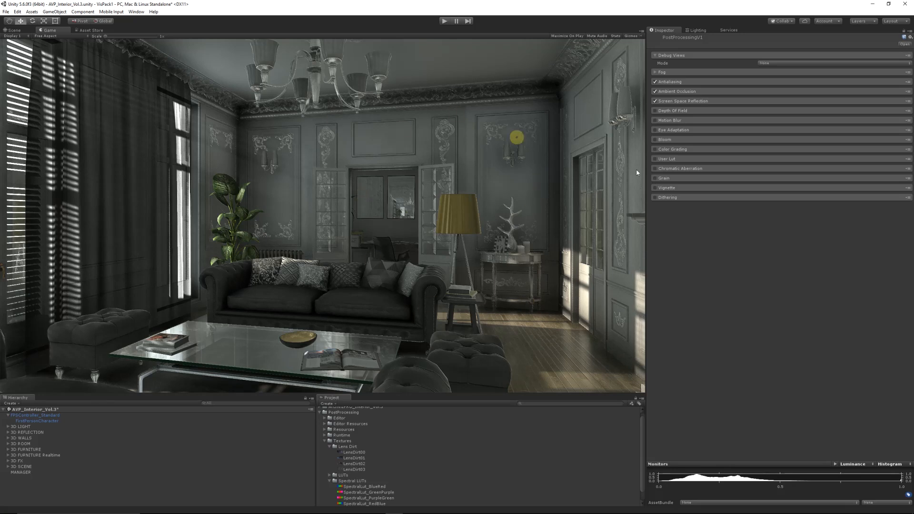
Step: Preview Depth Of Field and Eye Adaptation separately, turning each off again
left_click(656, 111)
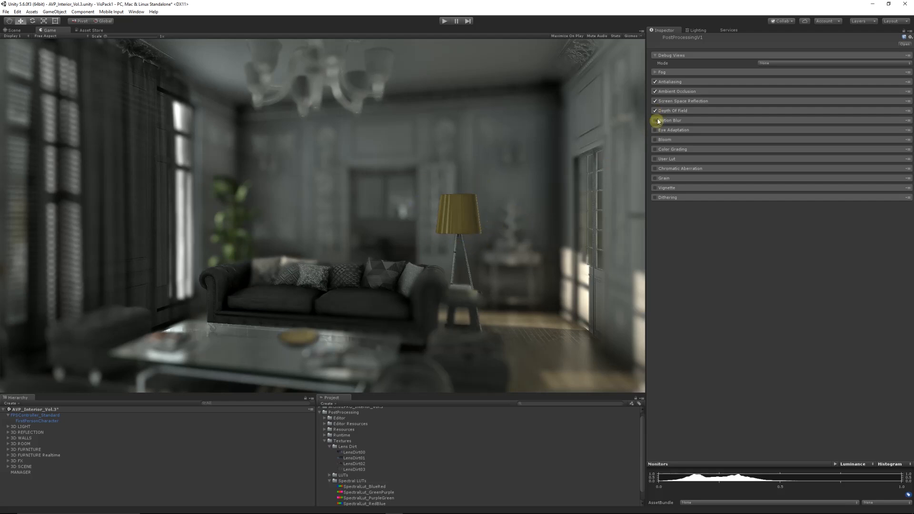
left_click(655, 111)
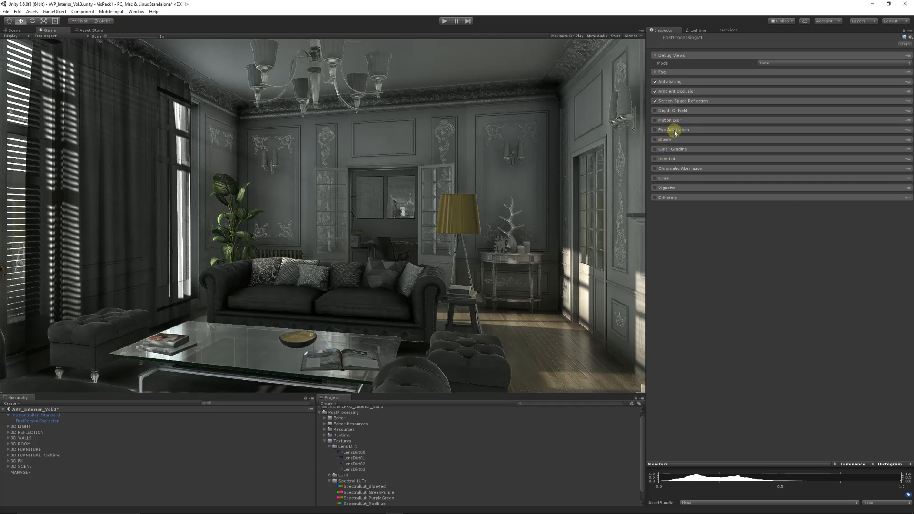
left_click(655, 131)
left_click(655, 130)
Step: Enable the Bloom and Color Grading effects
left_click(656, 139)
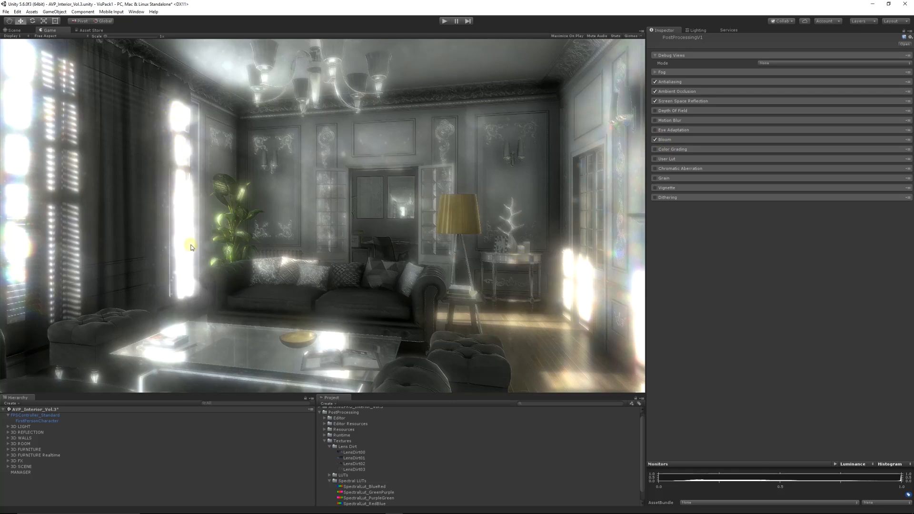
left_click(655, 150)
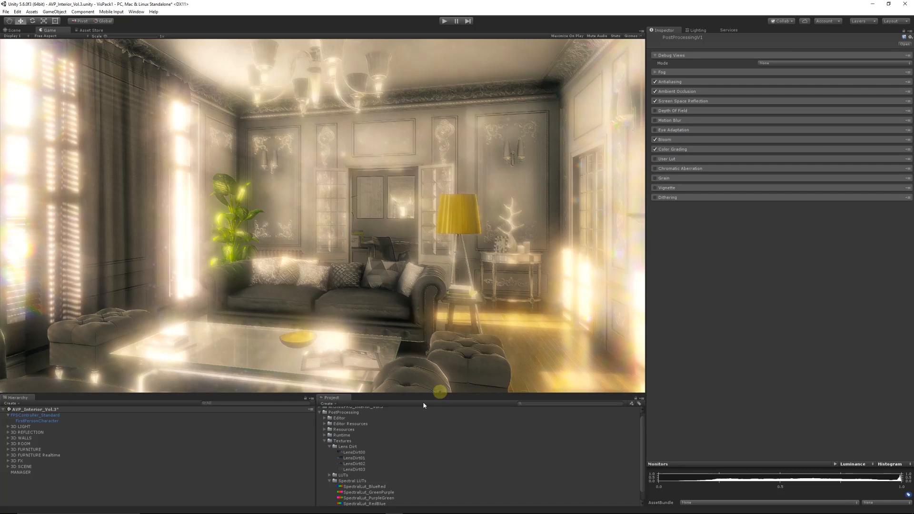
Step: Enable Chromatic Aberration and Vignette in the PostProcessingV1 profile, previewing Grain in between and leaving it off
scroll(348, 455, "down", 1)
left_click(327, 463)
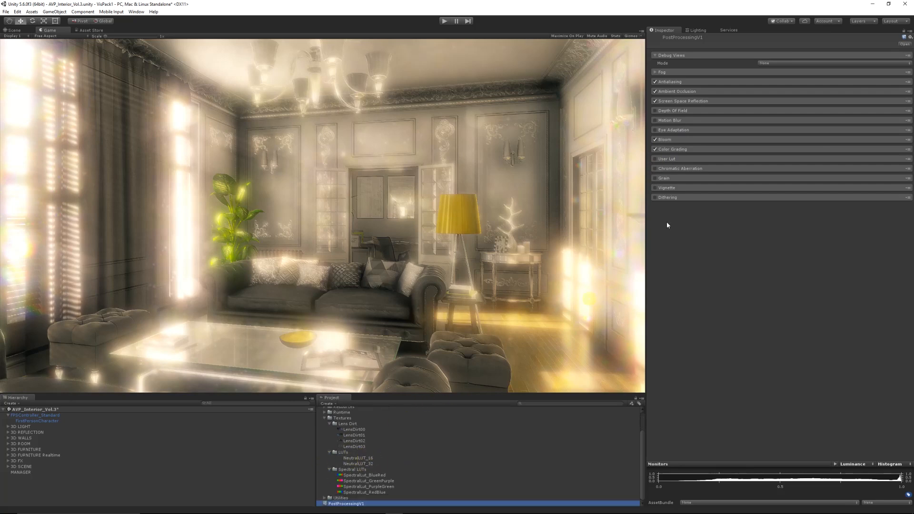
left_click(656, 169)
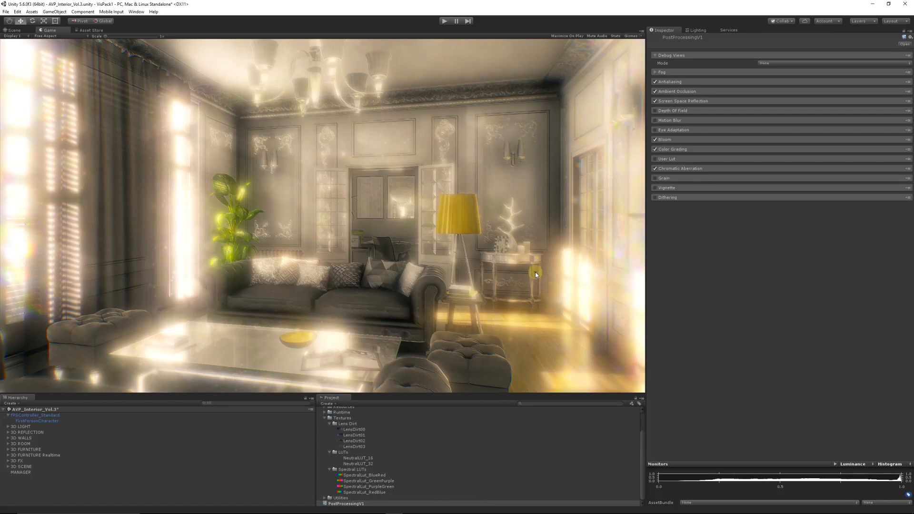
left_click(656, 178)
left_click(656, 178)
left_click(656, 179)
left_click(655, 188)
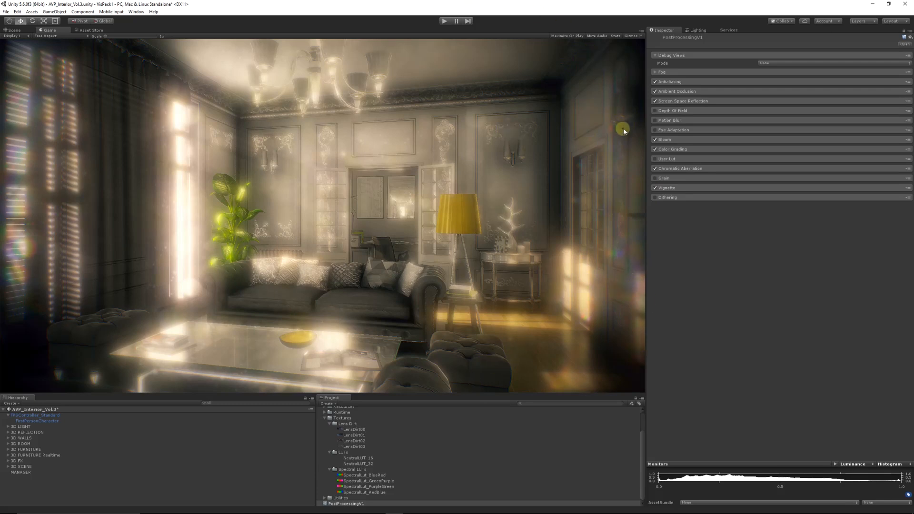
Step: Compare the interior with and without Eye Adaptation several times, leaving the effect enabled
left_click(655, 130)
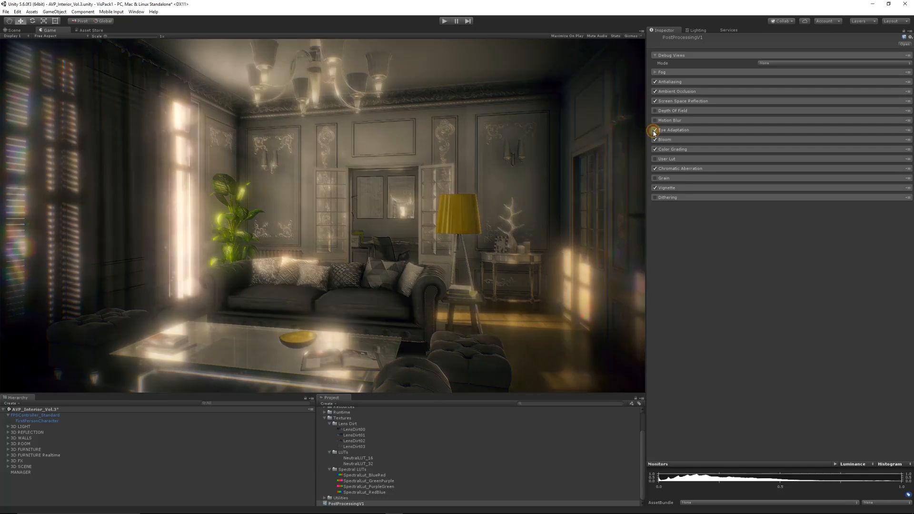
left_click(654, 130)
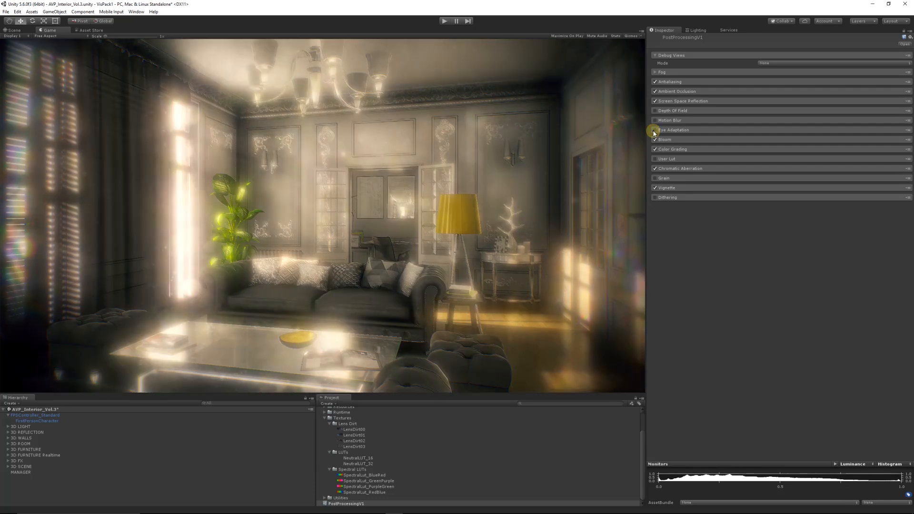
left_click(654, 130)
left_click(655, 130)
left_click(655, 130)
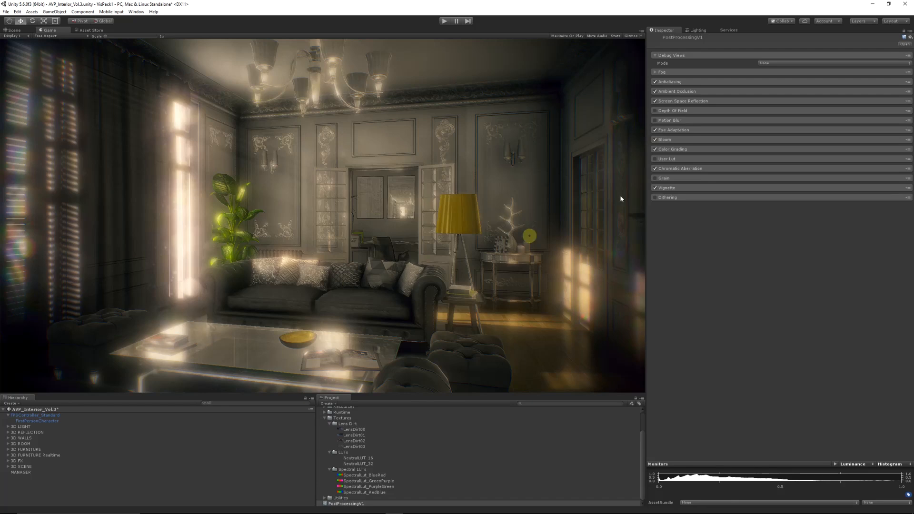
left_click(656, 131)
left_click(655, 130)
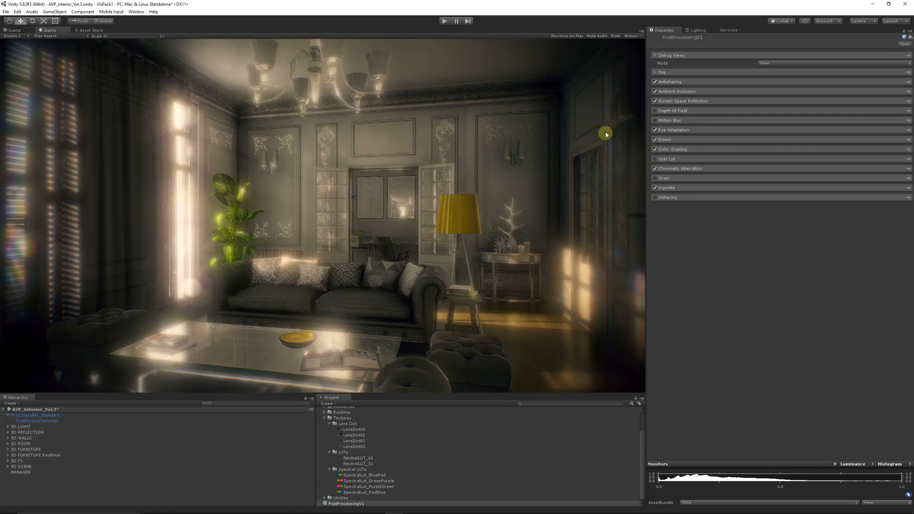
Step: Show the Game view's rendering statistics to check performance, and hide them again
left_click(616, 37)
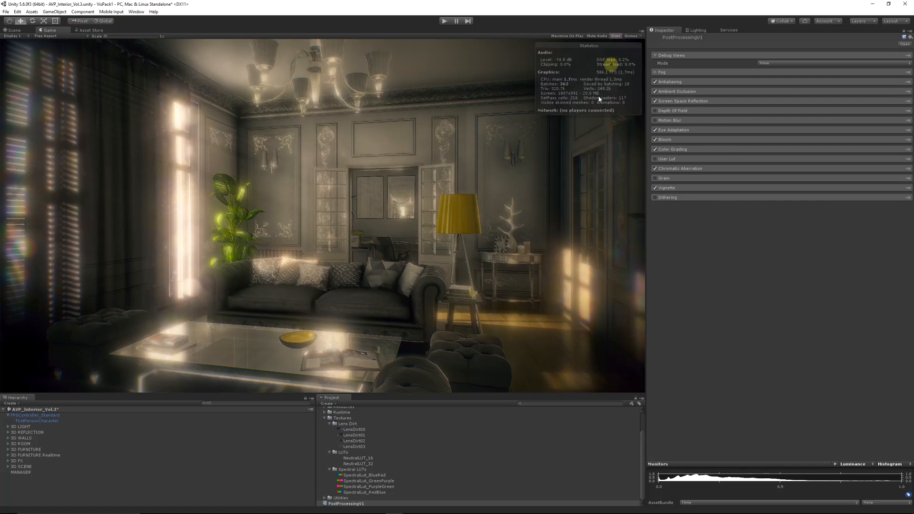
left_click(616, 37)
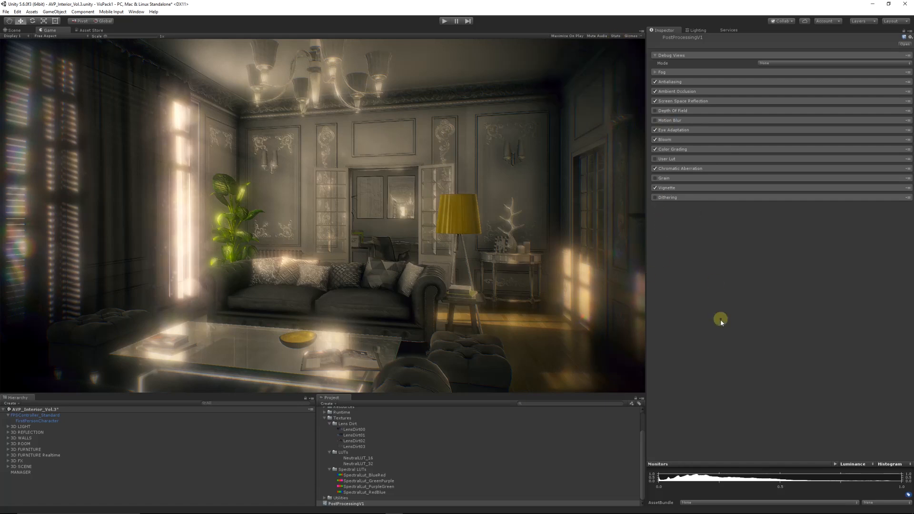